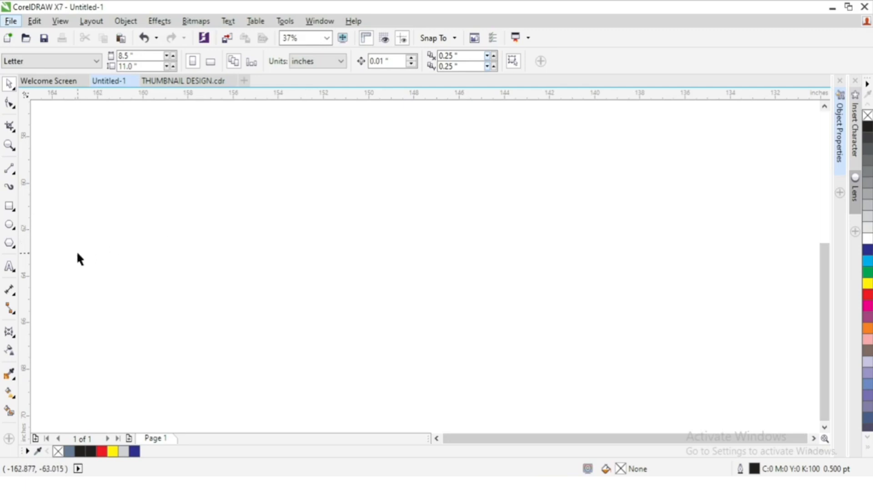
Draw a polygon about 7.5 by 7.1 inches on the empty canvas and set its number of sides to 6.
left_click(9, 242)
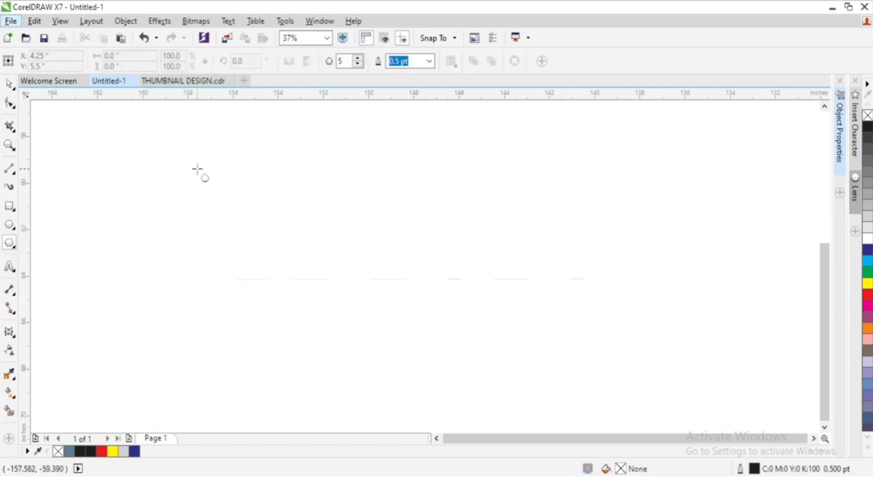
left_click_drag(193, 171, 327, 357)
key("space")
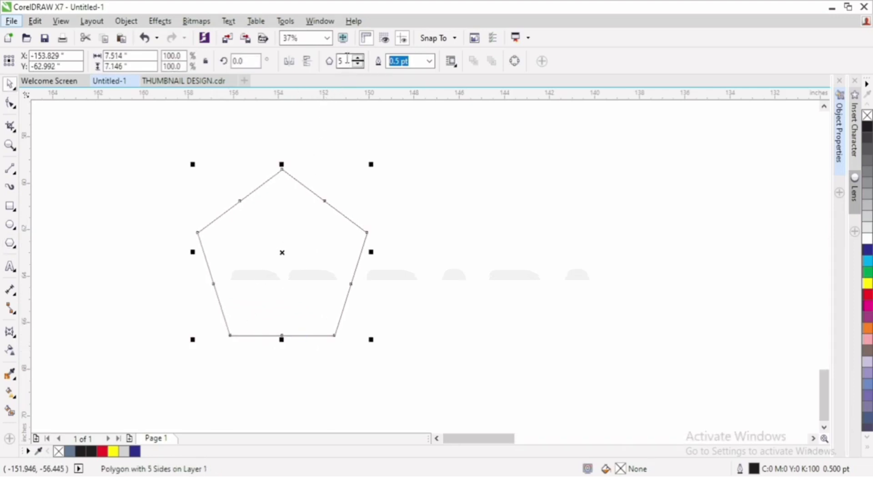
left_click_drag(351, 60, 327, 58)
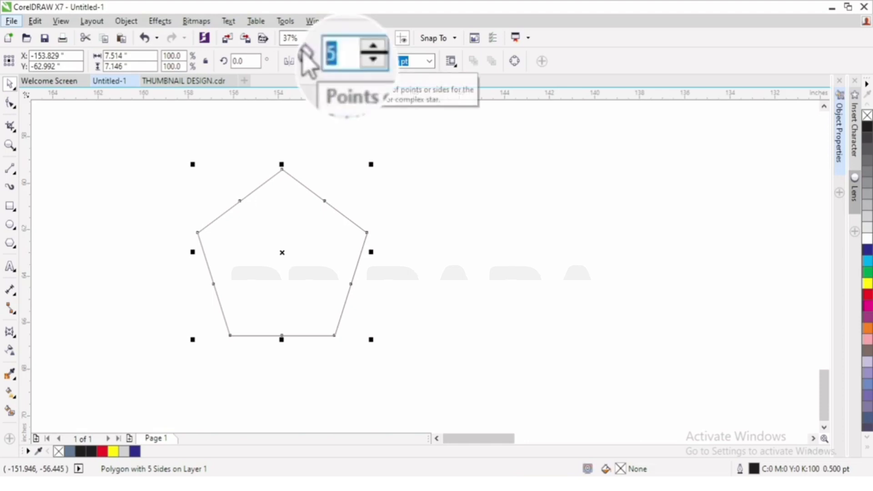
type("6")
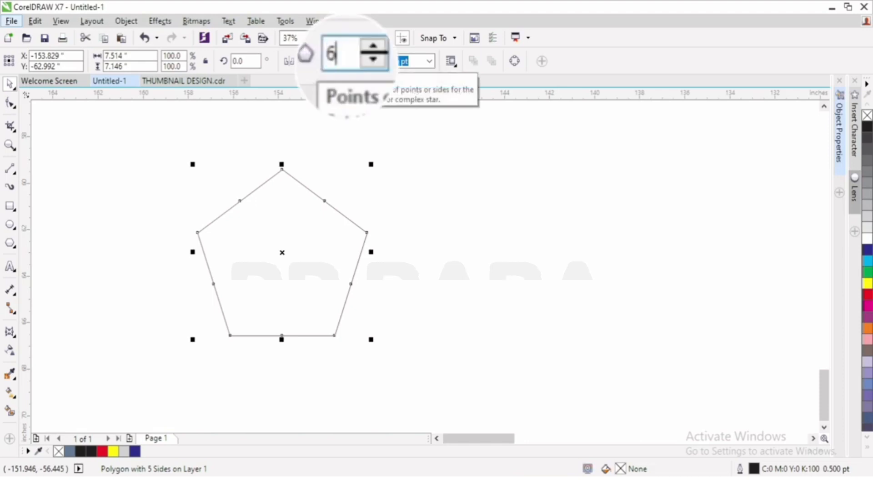
key("Return")
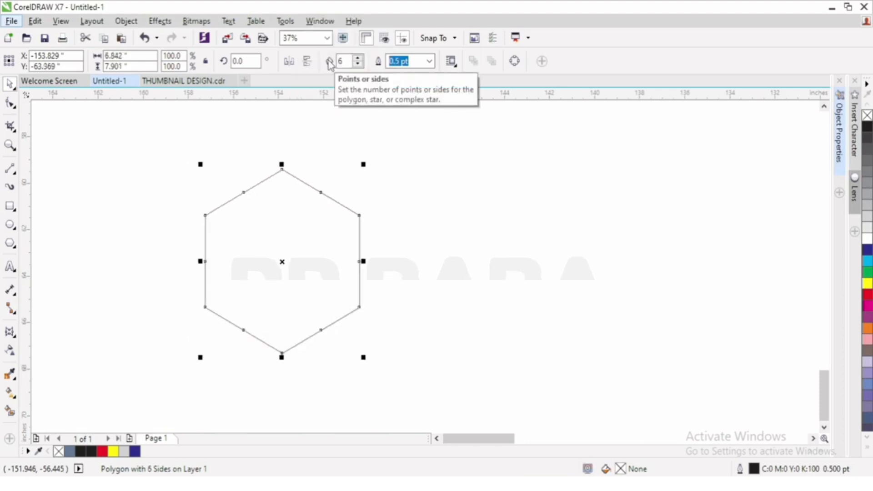
Create a horizontally mirrored copy of the hexagon on its right side, sharing the vertical edge.
left_click(441, 175)
scroll(312, 201, "down", 2)
scroll(378, 252, "up", 2)
left_click(199, 208)
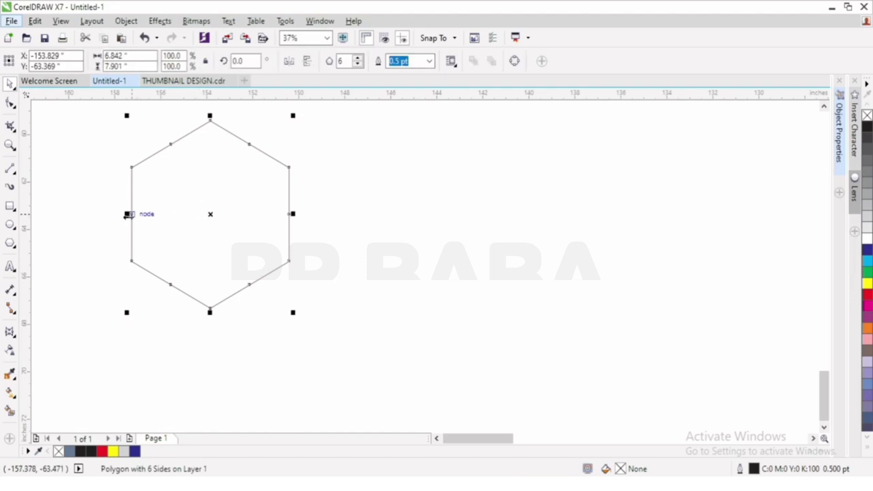
left_click_drag(127, 214, 127, 213)
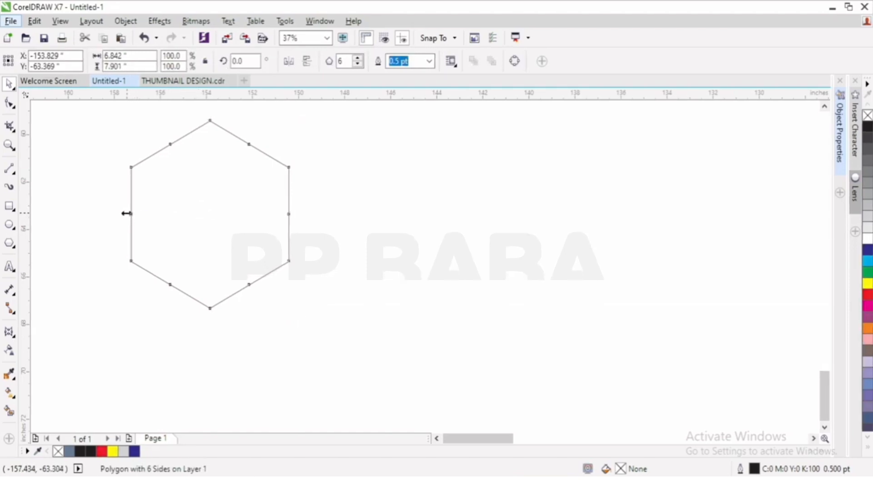
left_click_drag(127, 213, 323, 219)
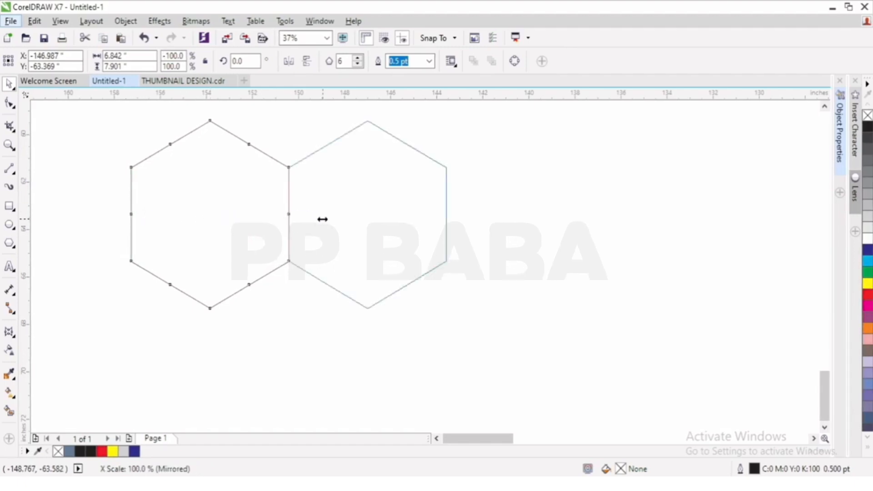
left_click_drag(323, 220, 321, 220)
Repeat the mirrored duplication five times to build a horizontal row of seven hexagons.
scroll(313, 222, "down", 2)
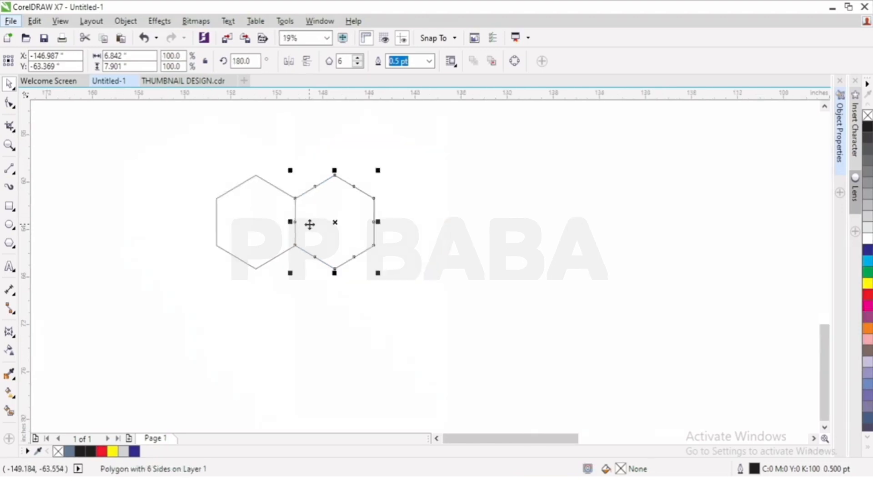
key("ctrl+r")
key("ctrl+r")
key("ctrl+r")
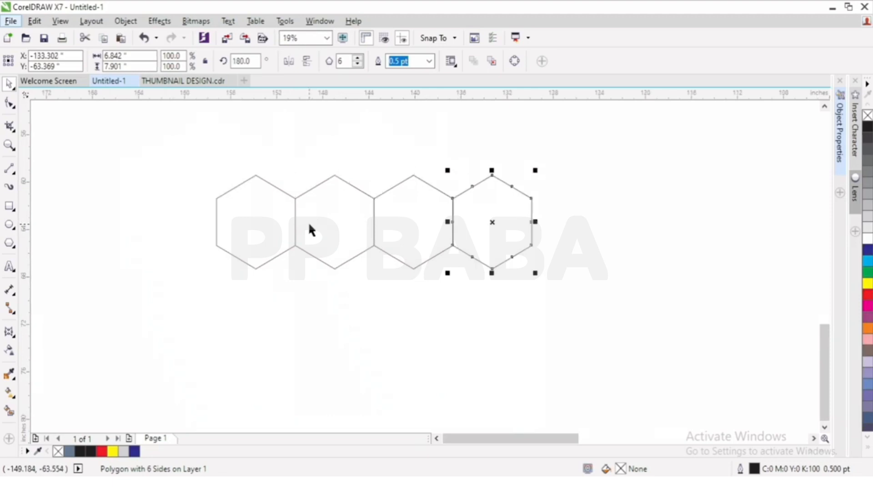
key("ctrl+r")
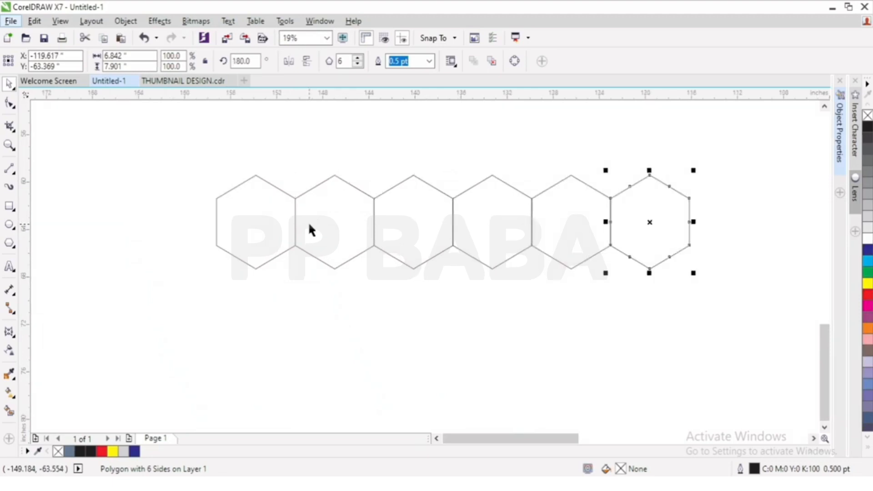
key("ctrl+r")
scroll(302, 223, "down", 2)
scroll(359, 220, "up", 2)
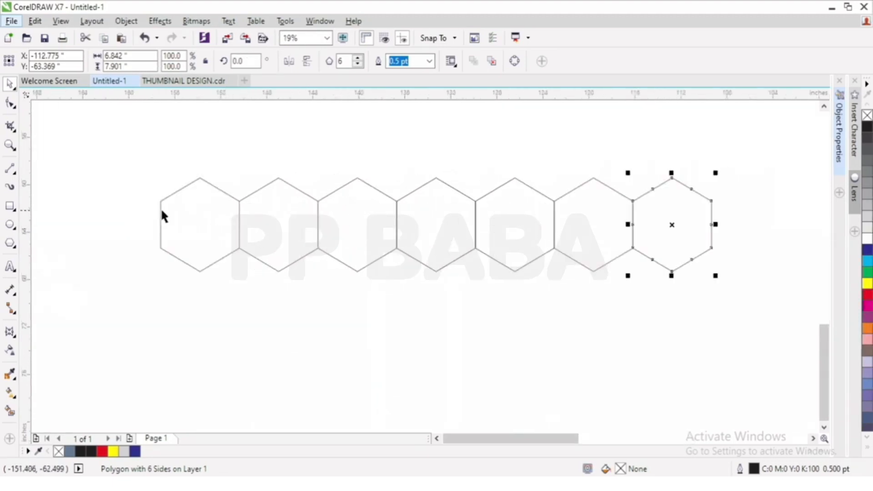
Create a vertically mirrored copy of the whole seven-hexagon row directly beneath it.
scroll(160, 211, "down", 2)
scroll(160, 211, "up", 2)
left_click_drag(77, 154, 707, 333)
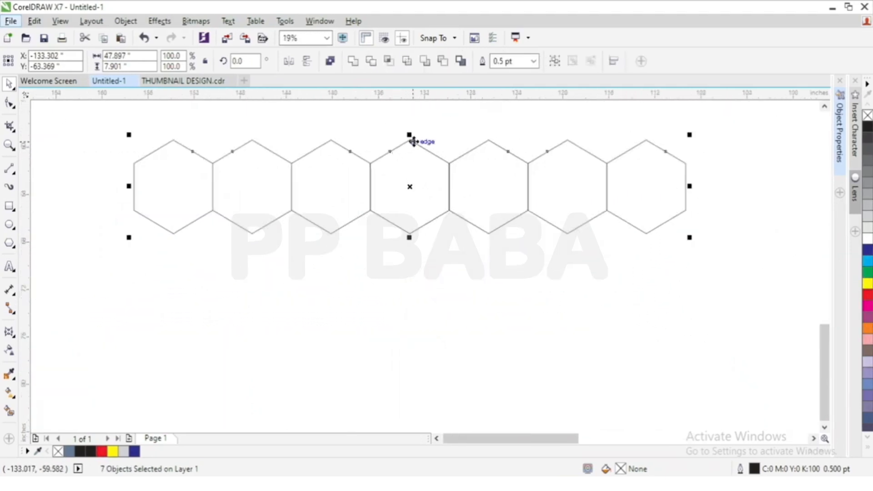
left_click_drag(409, 135, 419, 267)
left_click(461, 349)
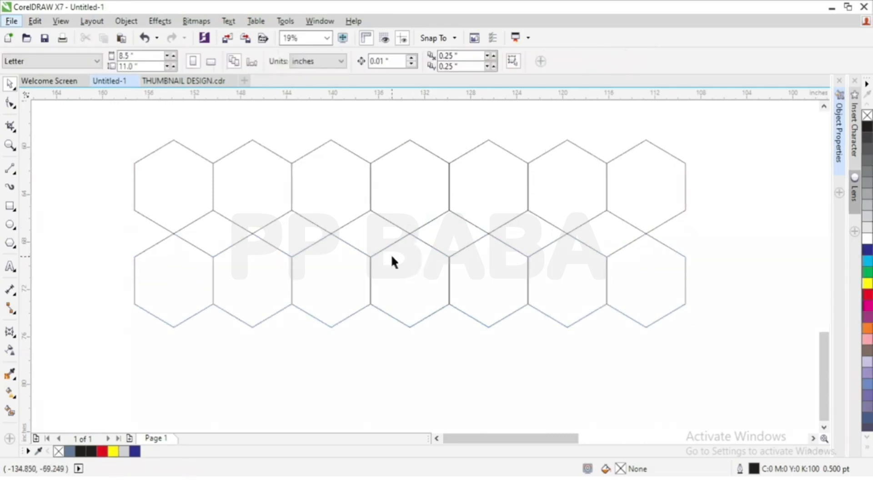
Delete the leftmost hexagon of the lower row.
scroll(391, 254, "down", 1)
scroll(375, 272, "up", 1)
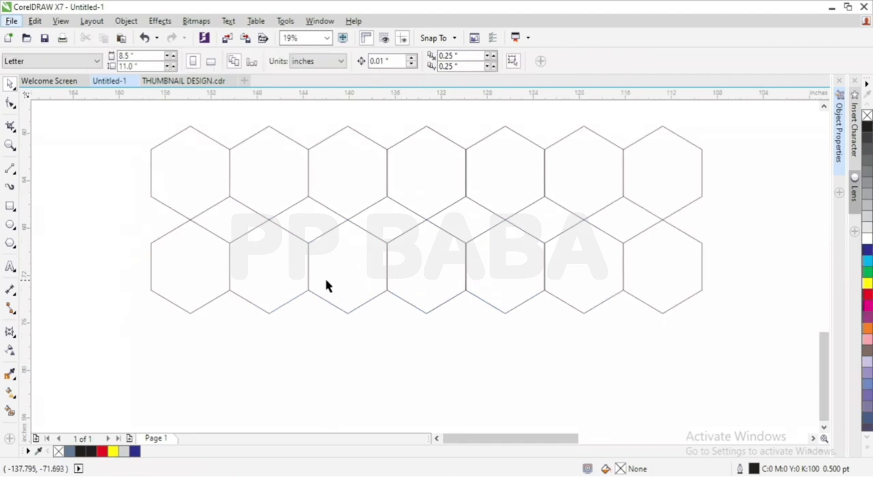
left_click(195, 277)
key("Delete")
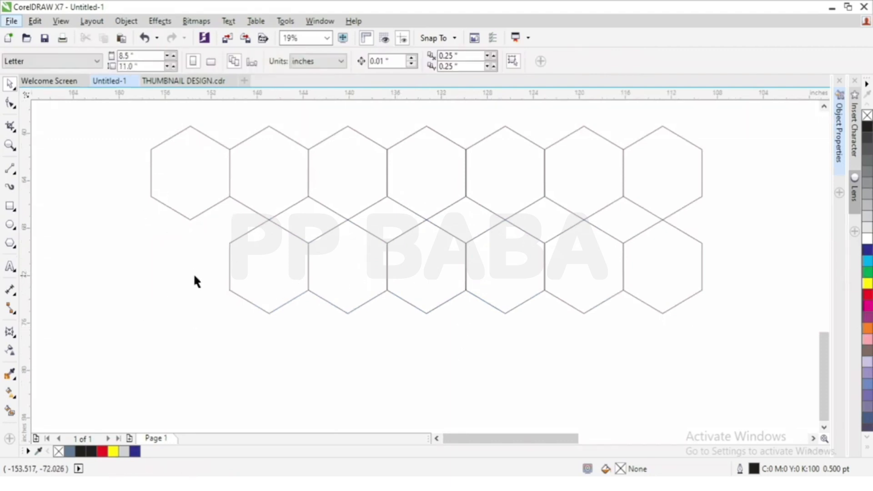
Group the six hexagons of the lower row, and group the seven hexagons of the upper row separately.
scroll(194, 276, "down", 1)
left_click_drag(487, 330, 201, 244)
scroll(273, 252, "up", 1)
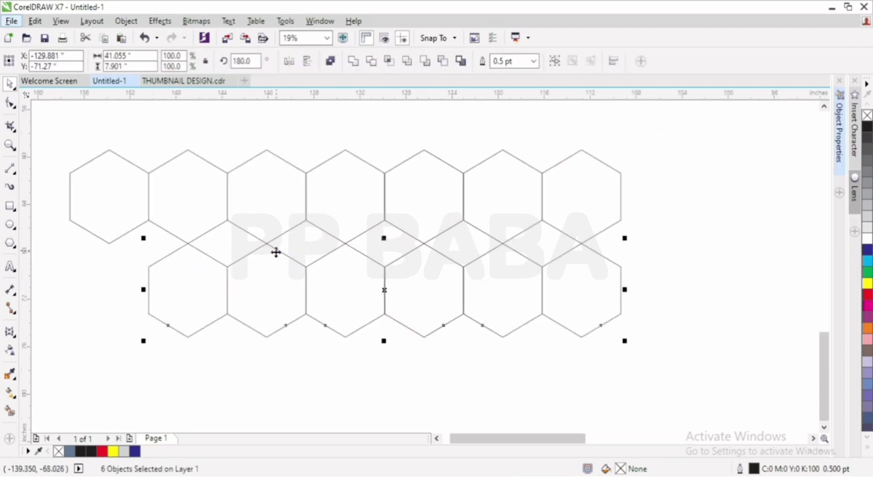
key("ctrl+g")
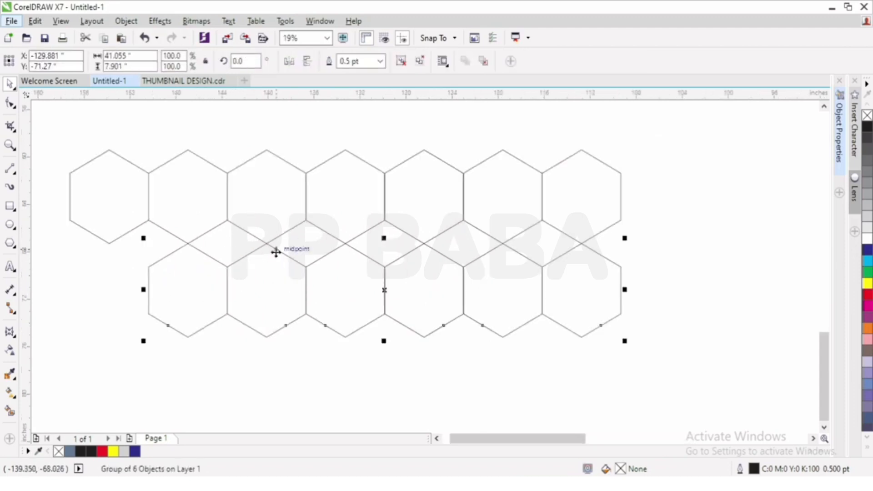
scroll(276, 252, "down", 1)
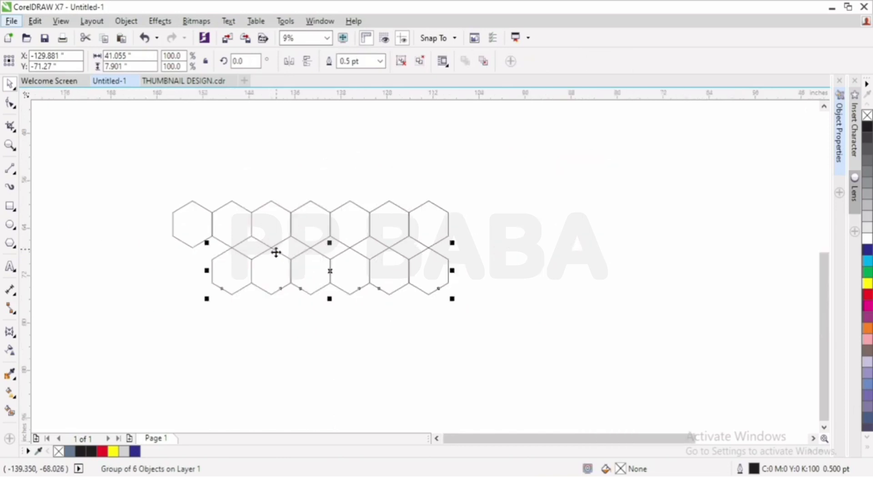
left_click_drag(152, 177, 494, 265)
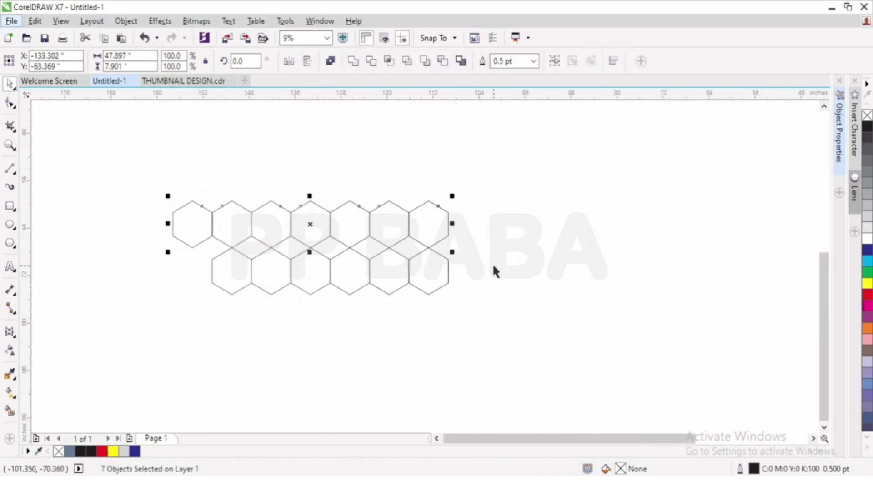
key("ctrl+g")
scroll(329, 281, "up", 1)
Align the lower hexagon group to the upper group along their common vertical centre line.
left_click(350, 264)
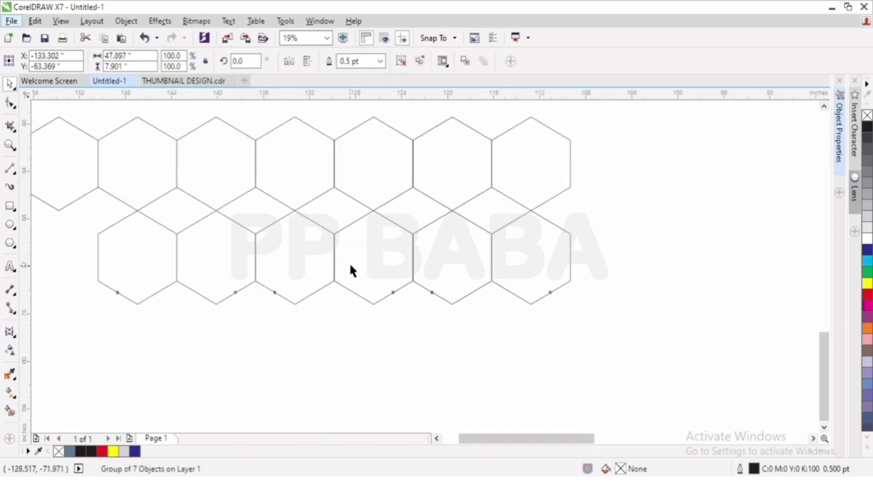
scroll(316, 240, "down", 1)
scroll(234, 228, "up", 1)
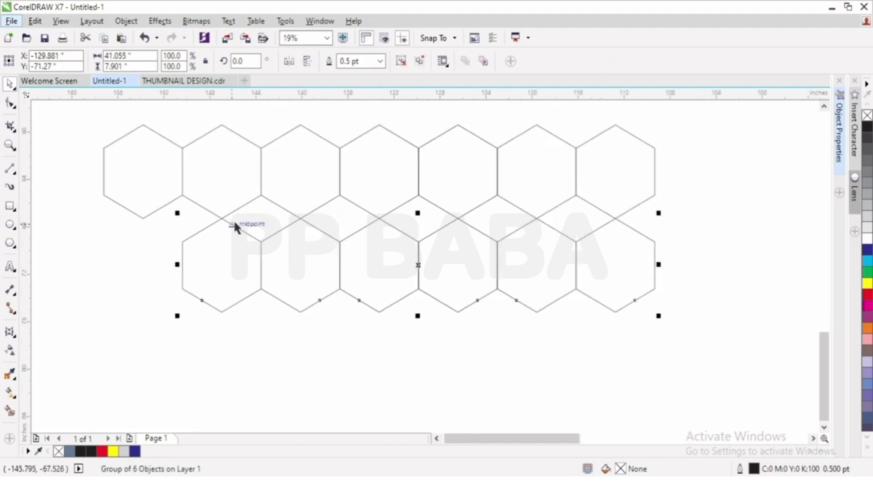
left_click(297, 181, "shift")
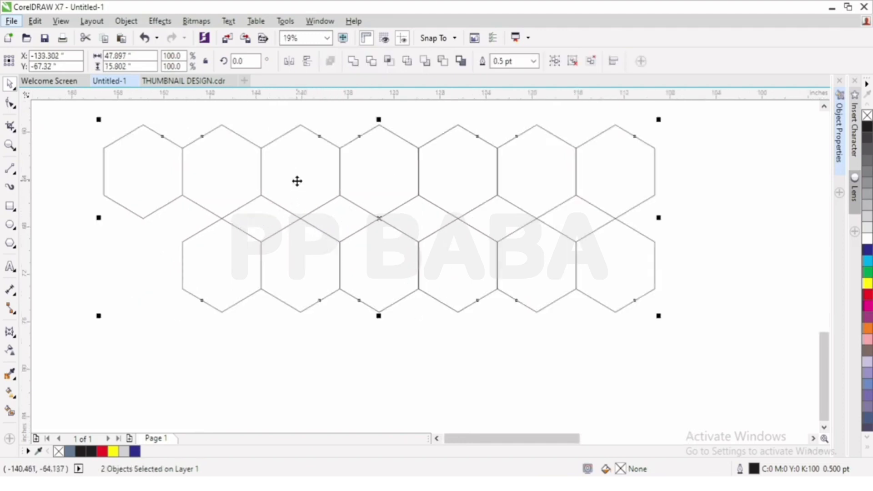
key("c")
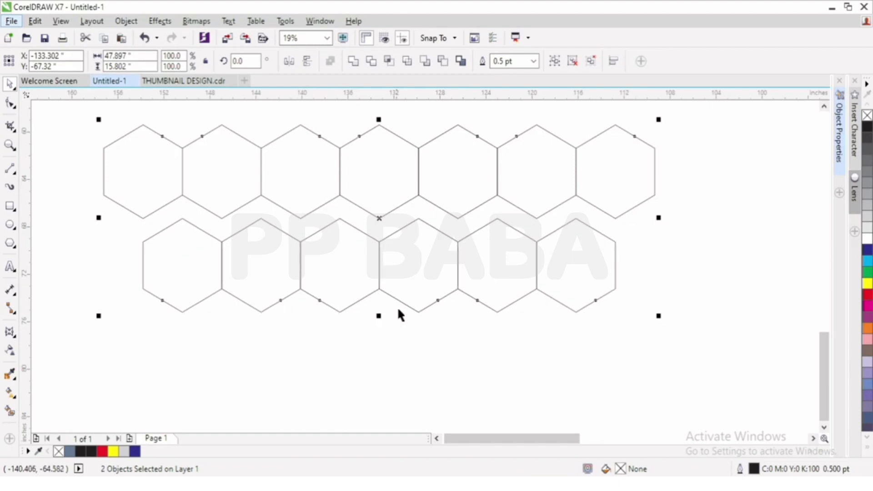
left_click(446, 358)
Move the lower row straight up until its peaks fit exactly into the notches of the upper row.
scroll(332, 235, "up", 1)
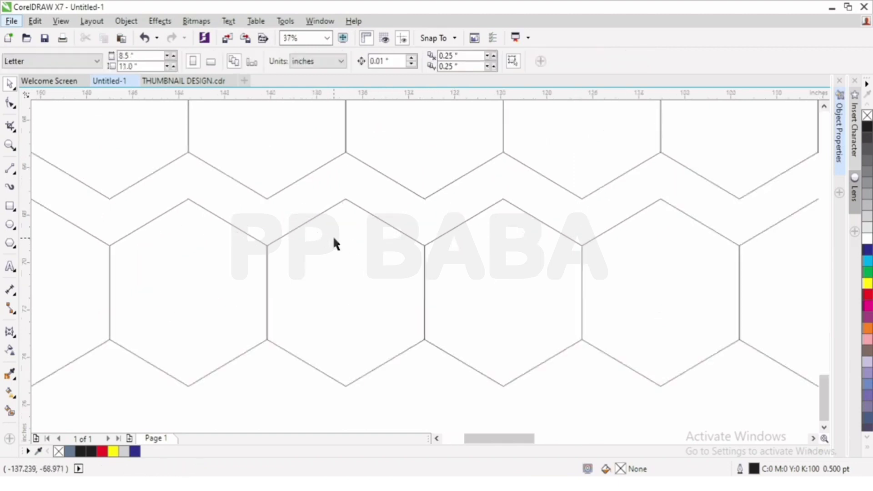
scroll(355, 193, "up", 1)
left_click(351, 289)
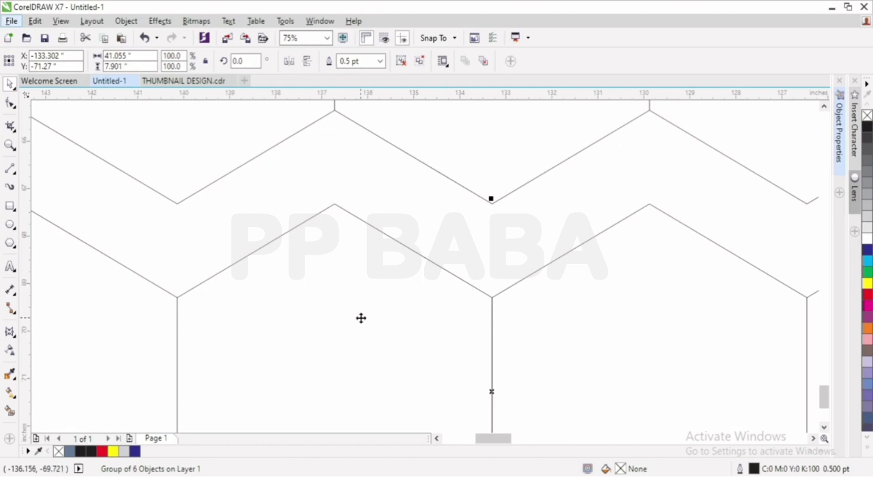
scroll(357, 283, "down", 1)
scroll(340, 300, "up", 1)
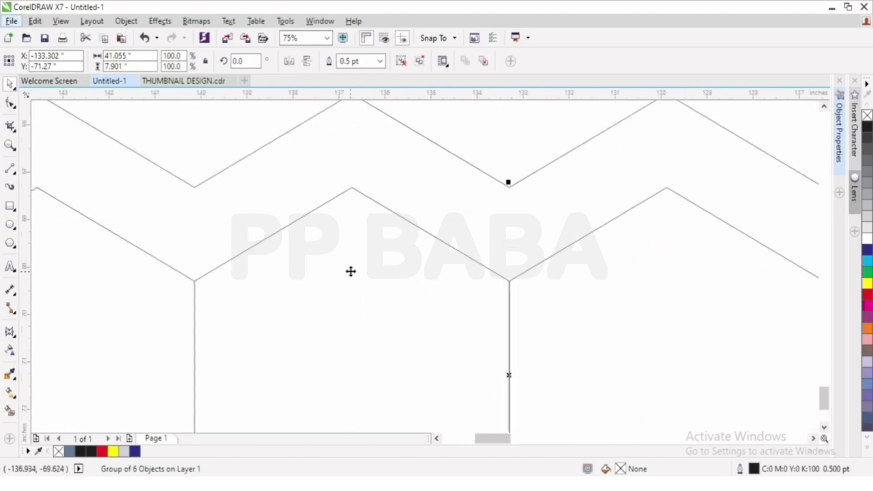
scroll(329, 257, "down", 1)
scroll(341, 191, "up", 1)
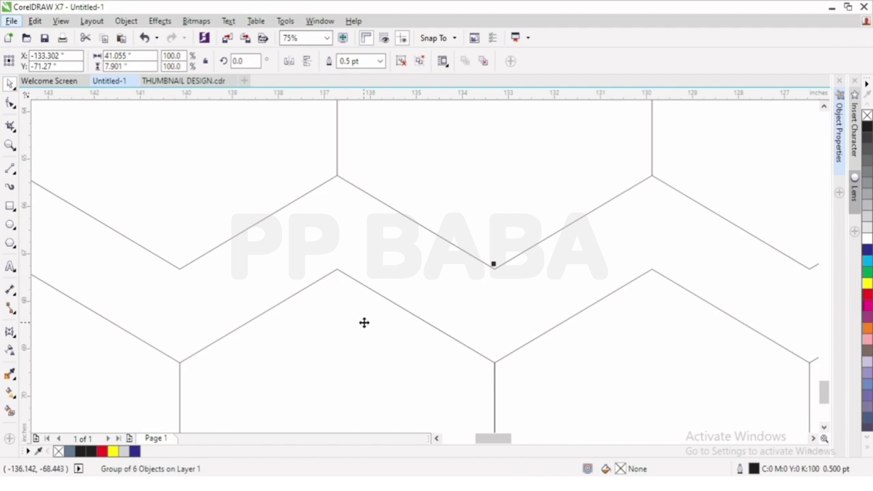
left_click(358, 296)
left_click(355, 315)
left_click_drag(354, 332, 366, 239)
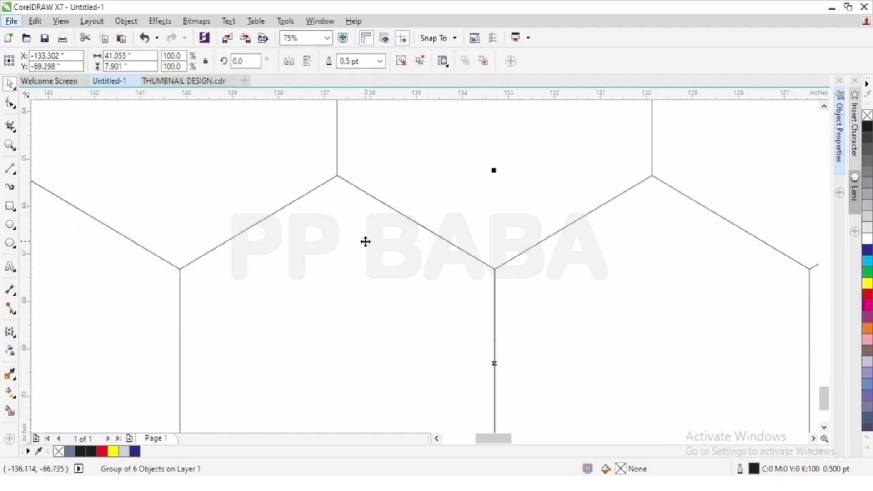
scroll(365, 242, "down", 3)
left_click(456, 318)
Duplicate both hexagon rows together straight down so the copy interlocks with the lower row's bottom edge.
scroll(343, 249, "up", 1)
scroll(334, 250, "down", 1)
left_click_drag(212, 190, 547, 318)
scroll(364, 244, "up", 1)
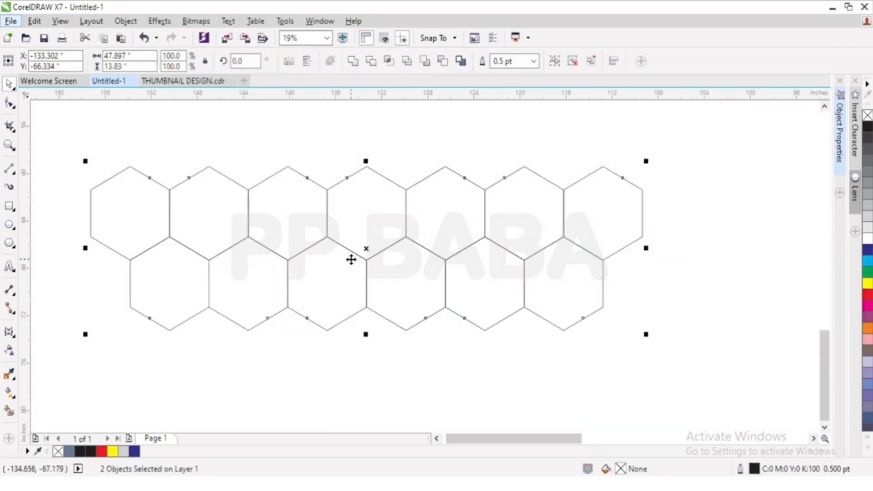
scroll(358, 301, "up", 1)
scroll(356, 251, "down", 1)
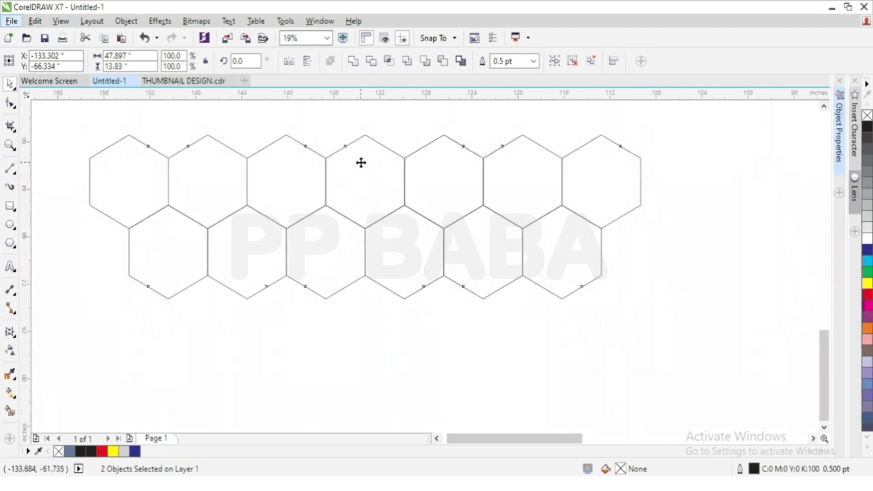
left_click_drag(361, 162, 377, 305)
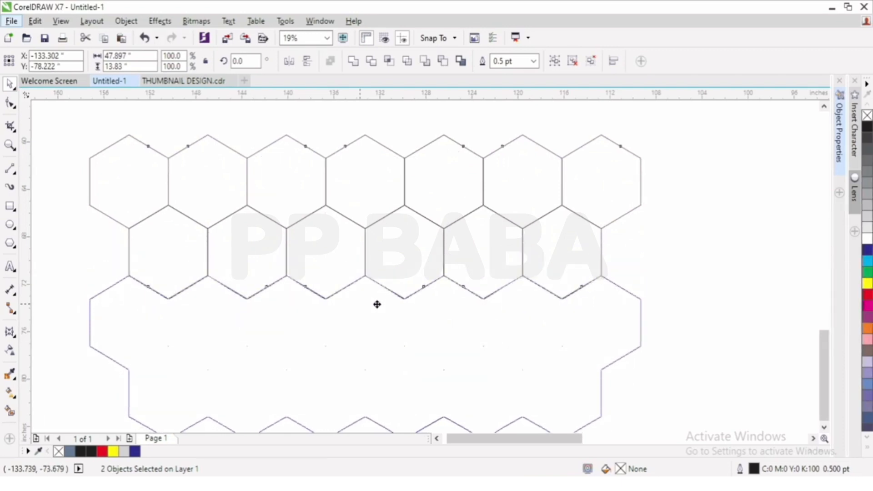
right_click(377, 303)
left_click_drag(377, 304, 377, 304)
scroll(365, 273, "up", 4)
scroll(346, 280, "down", 4)
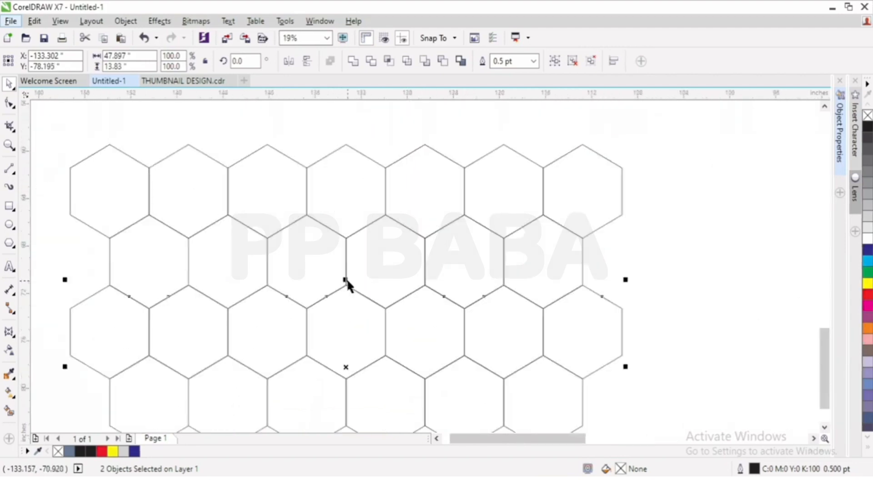
Repeat the downward duplication of the row pair twice to extend the honeycomb to eight rows.
scroll(346, 282, "down", 1)
scroll(370, 245, "down", 1)
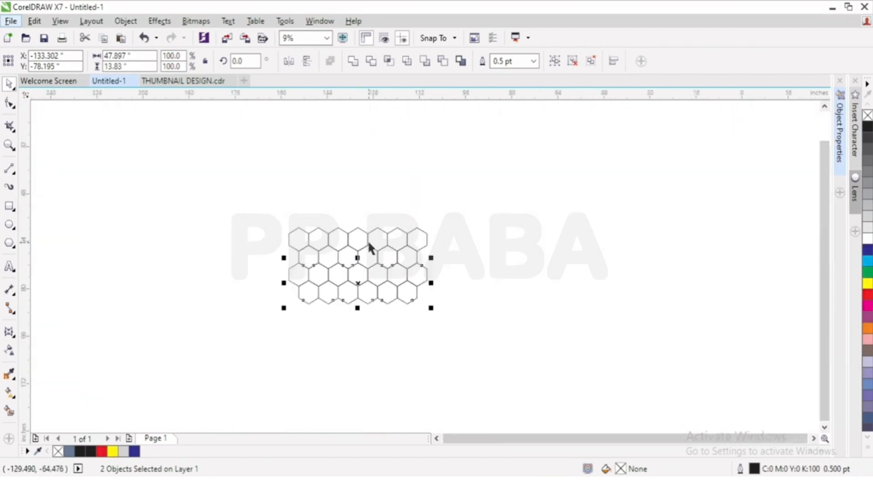
key("ctrl+r")
key("ctrl+r")
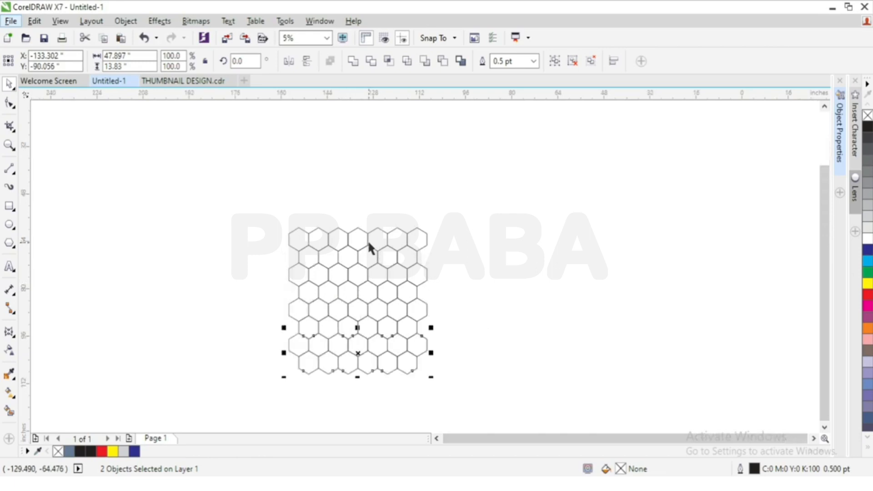
Undo the last downward duplication of the hexagon row pair.
key("ctrl+z")
left_click(486, 274)
scroll(381, 291, "up", 1)
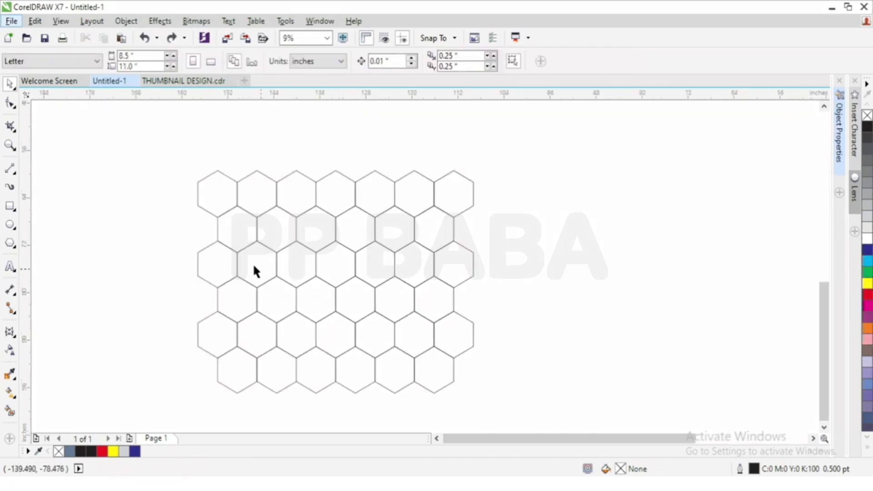
scroll(153, 205, "down", 1)
scroll(321, 240, "up", 1)
Draw a circle about 25 inches in diameter beside the honeycomb.
left_click_drag(366, 215, 471, 227)
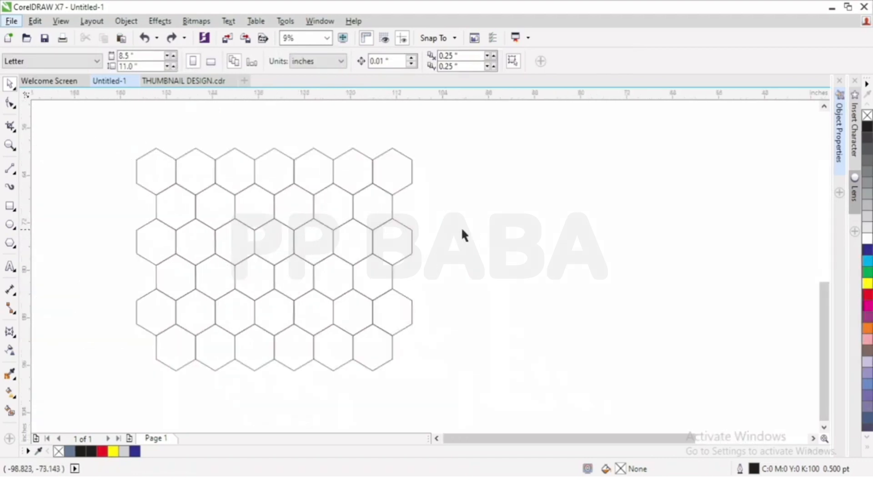
left_click(20, 230)
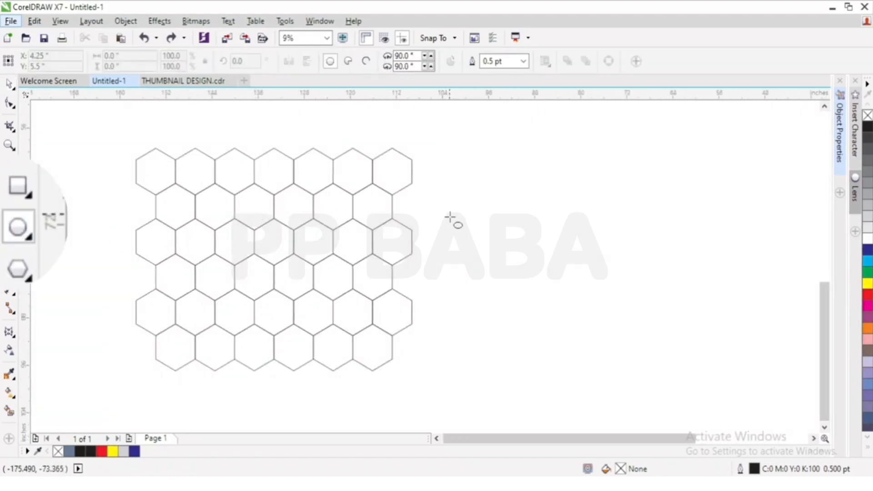
left_click_drag(455, 182, 549, 326)
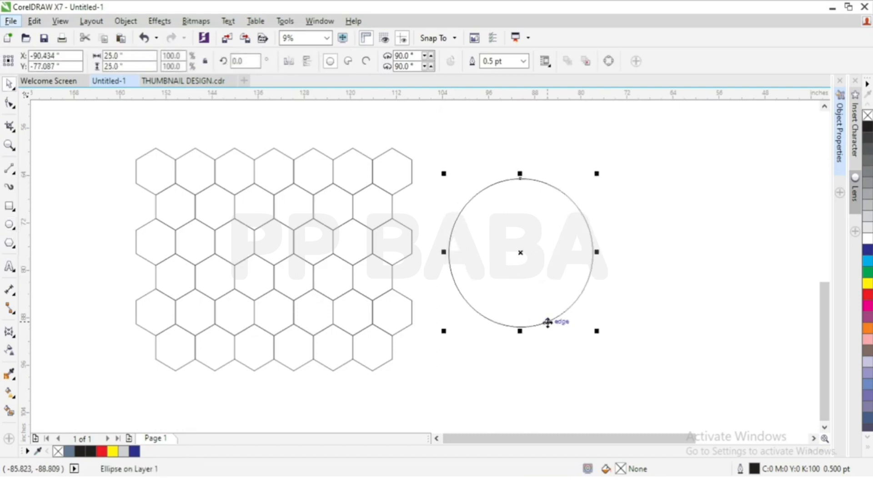
Group all six hexagon rows of the honeycomb into one object.
key("space")
left_click_drag(113, 132, 425, 390)
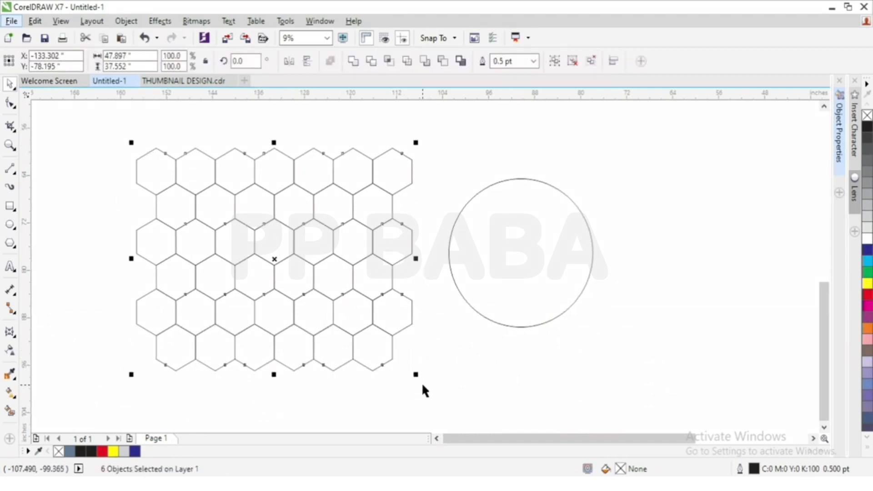
key("ctrl+g")
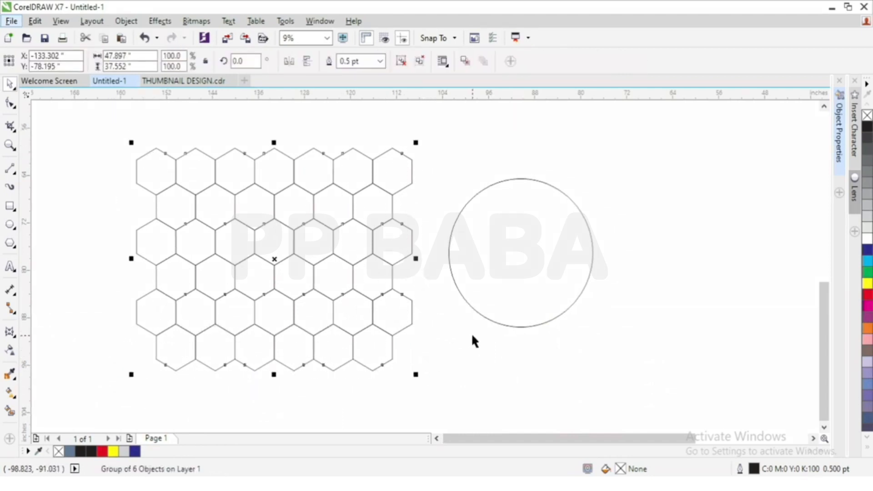
Select the circle and open the Lens effect settings.
left_click(519, 242)
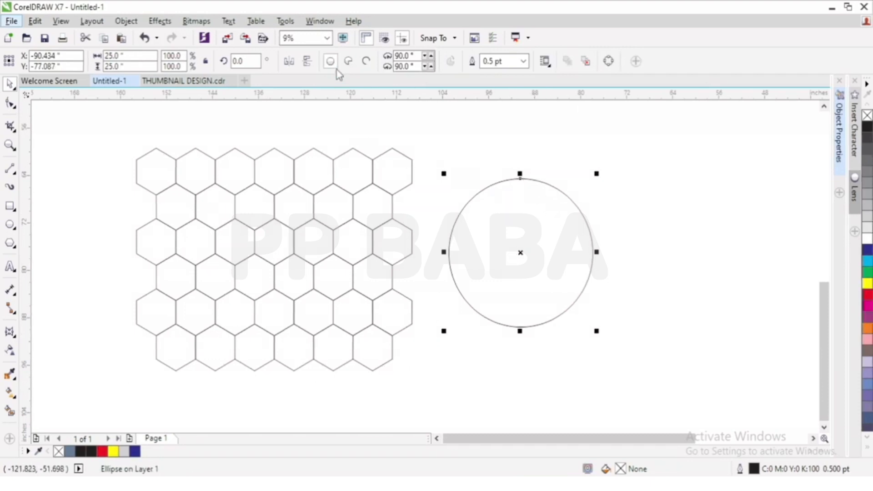
left_click(320, 21)
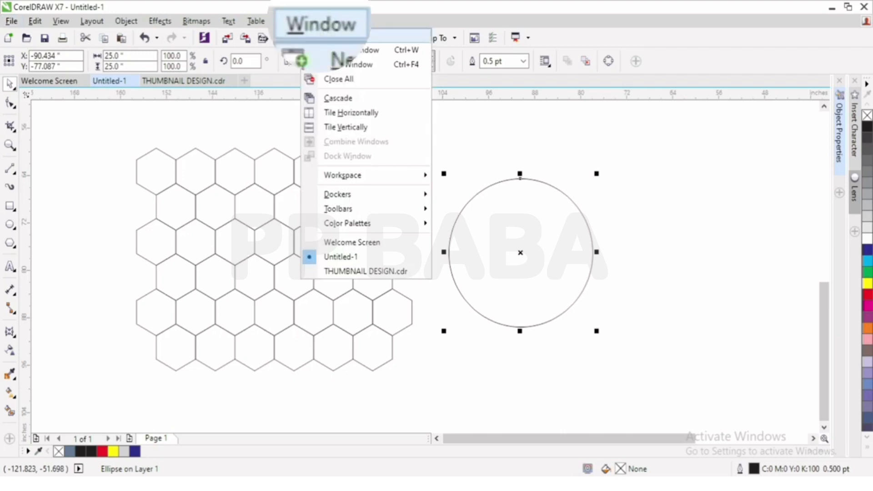
mouse_move(366, 197)
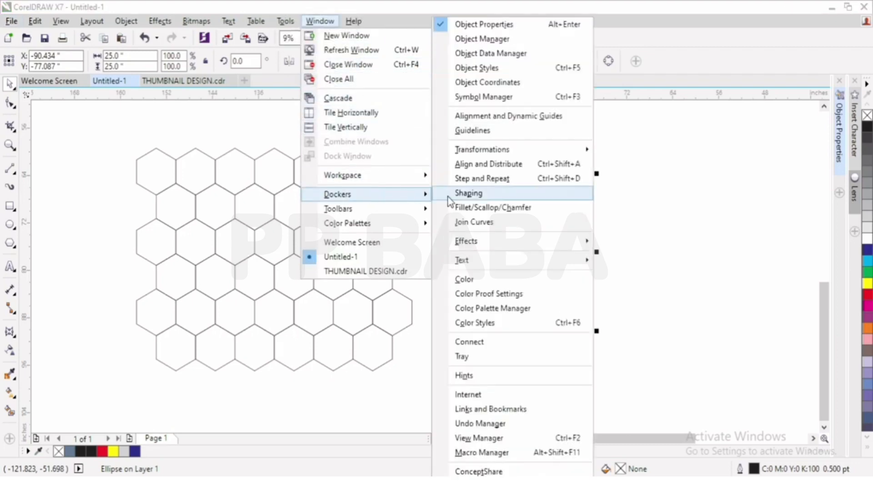
mouse_move(533, 246)
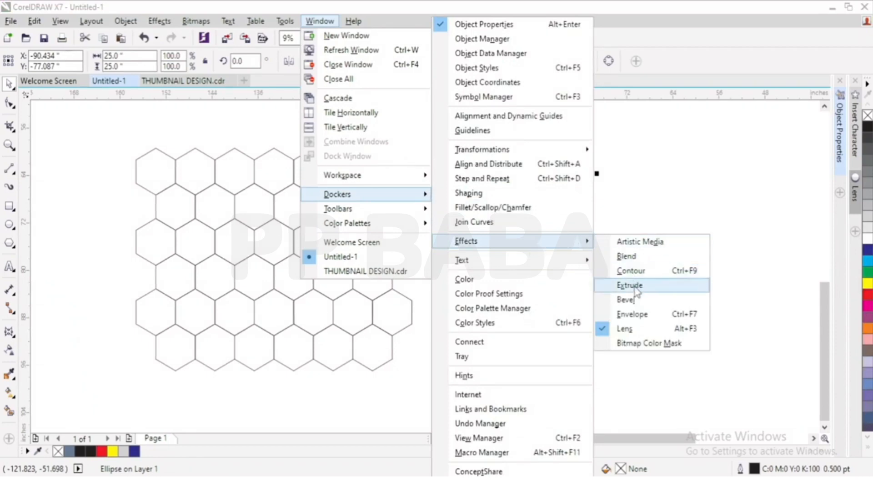
left_click(637, 329)
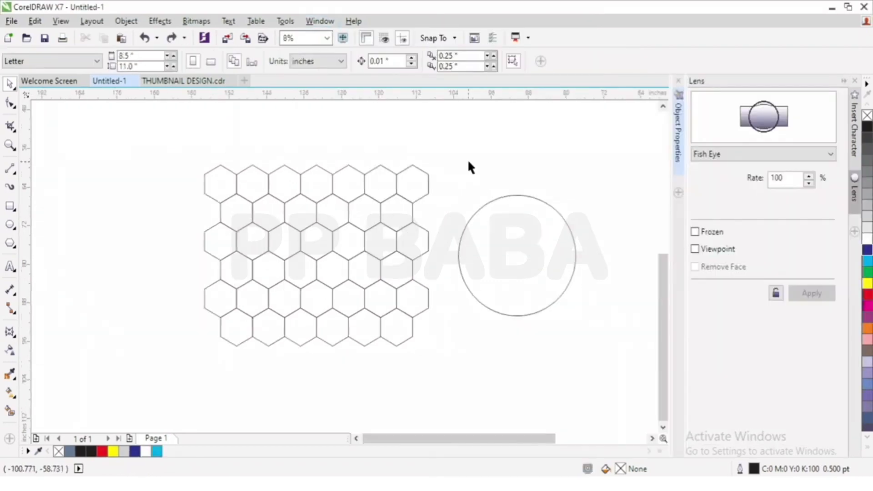
Align the circle to the honeycomb group so that it sits centred over the pattern.
left_click(514, 250)
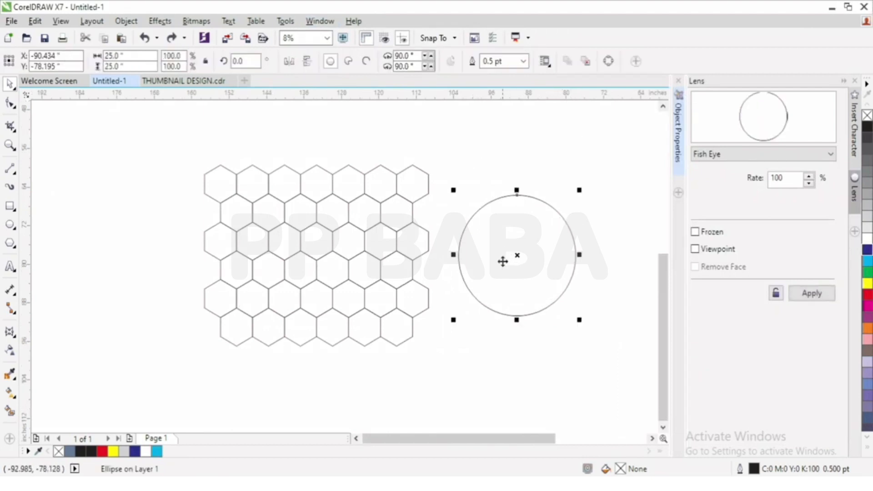
left_click(375, 239, "shift")
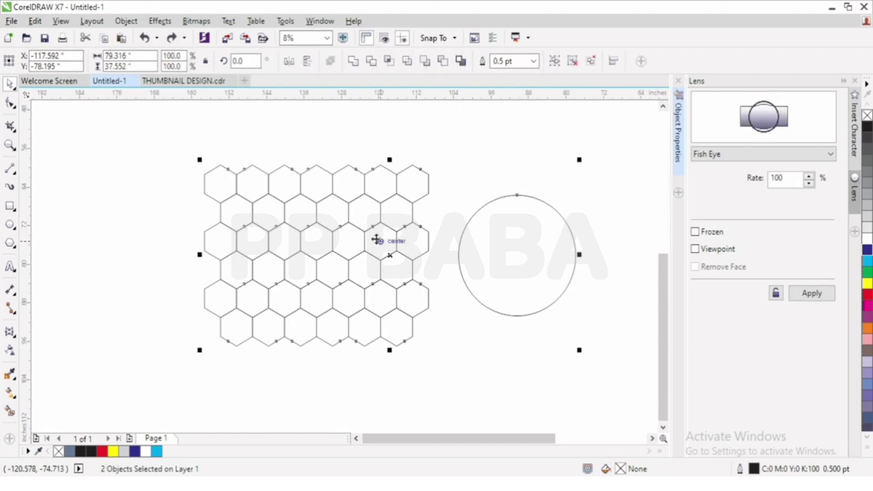
key("c")
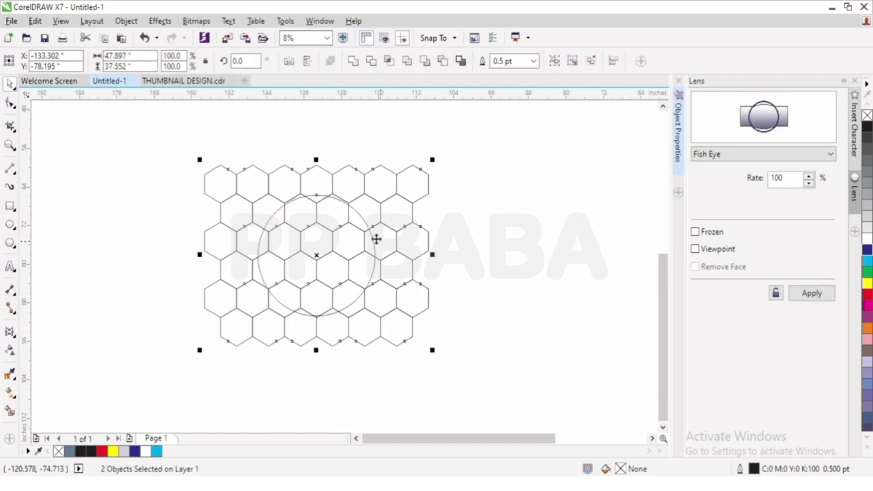
left_click(482, 212)
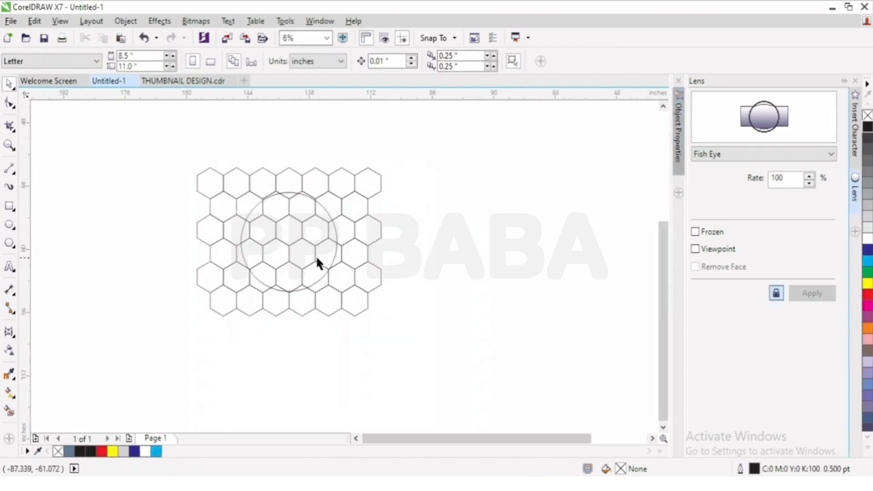
Apply a Fish Eye lens with a rate of 100% to the circle over the honeycomb.
scroll(283, 246, "up", 1)
left_click(373, 225)
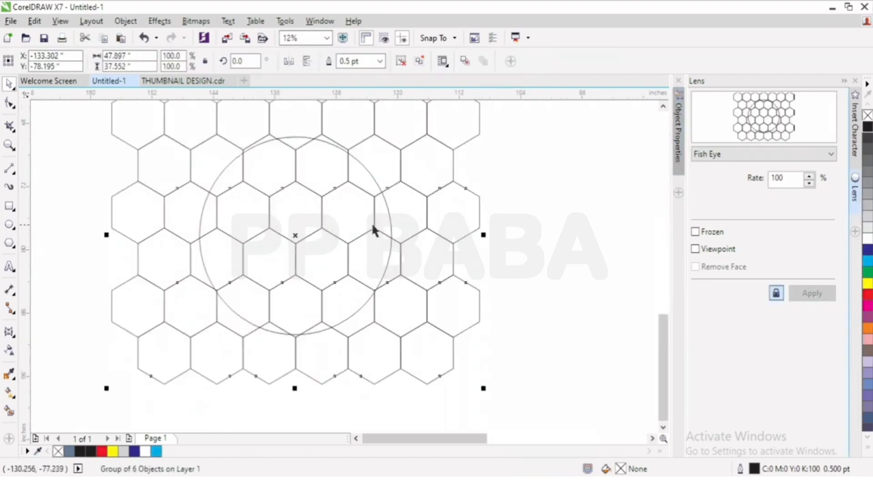
left_click(375, 181)
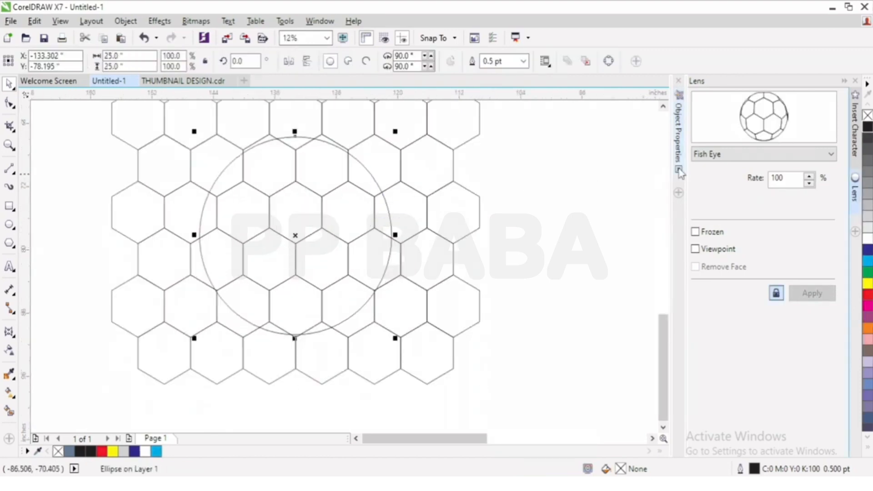
left_click(716, 155)
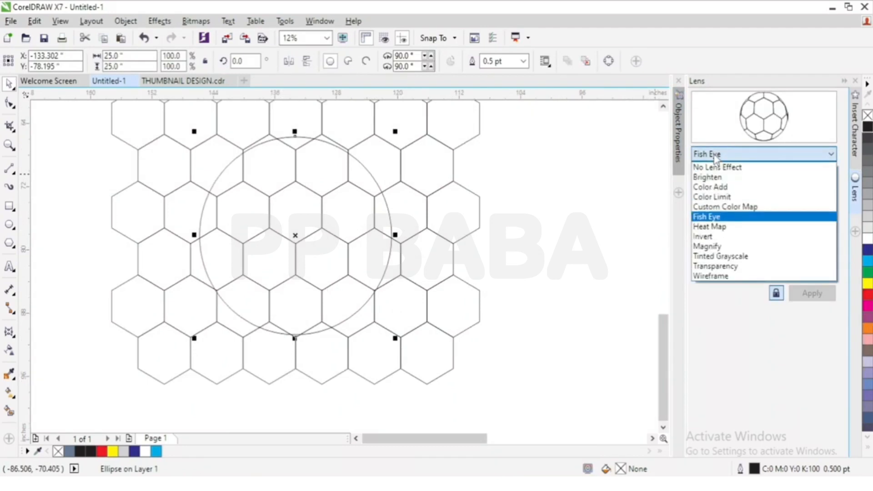
left_click(715, 219)
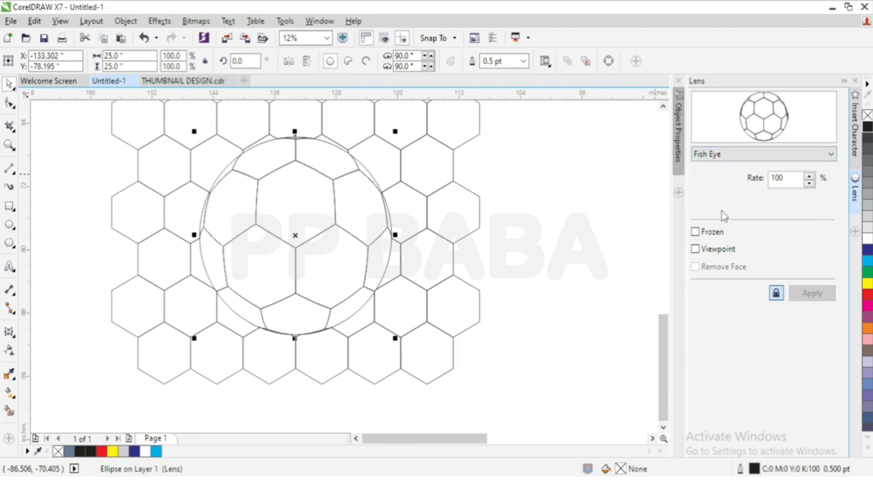
Turn on the Viewpoint option of the circle's Fish Eye lens and switch automatic applying off and back on.
left_click(709, 251)
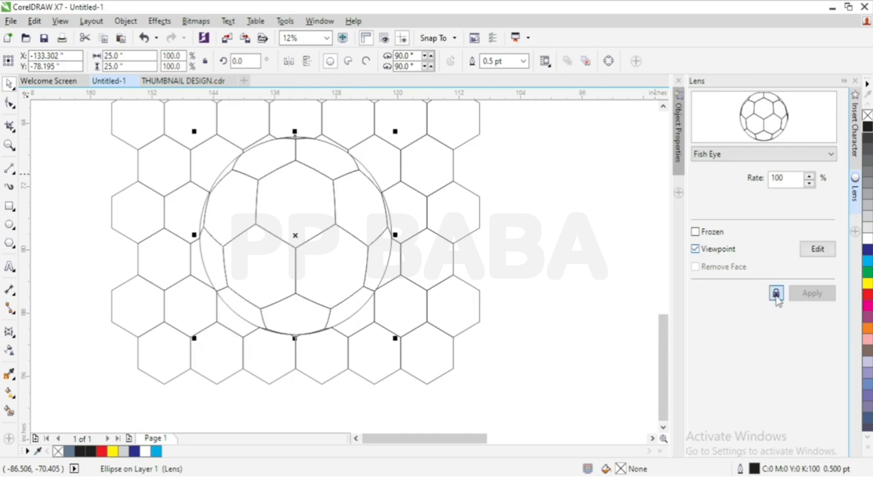
left_click(776, 295)
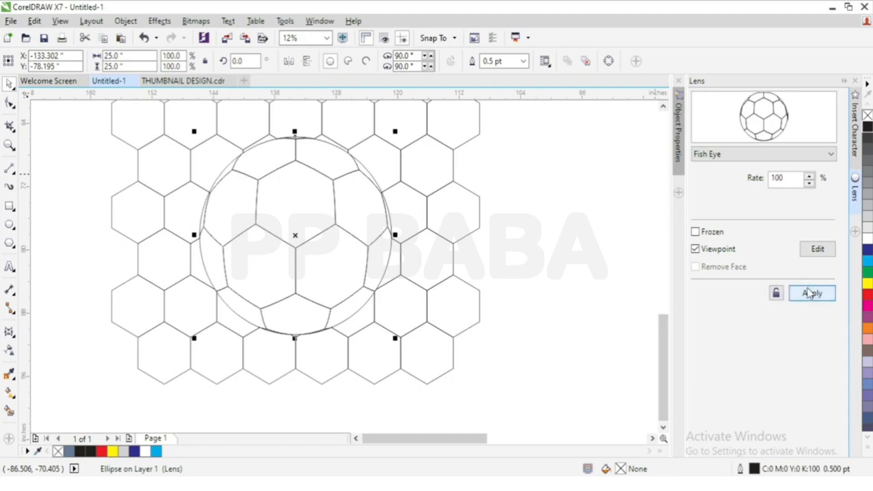
left_click(777, 294)
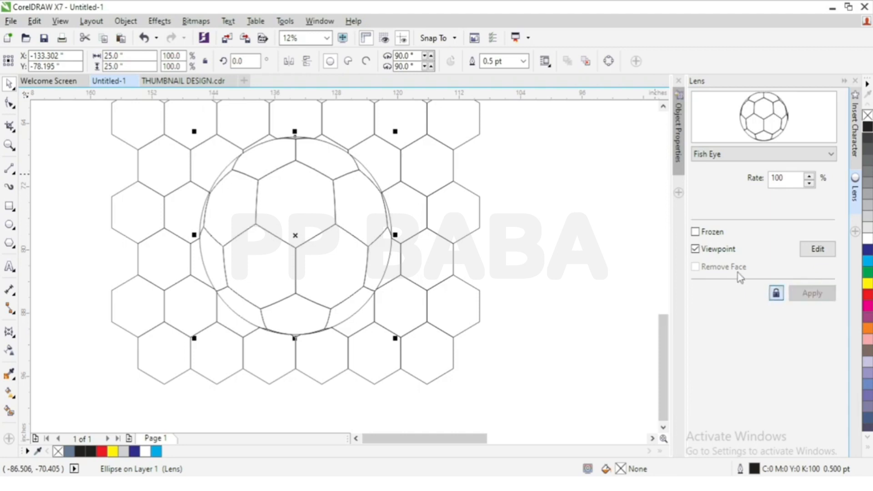
scroll(363, 213, "down", 1)
scroll(350, 197, "up", 1)
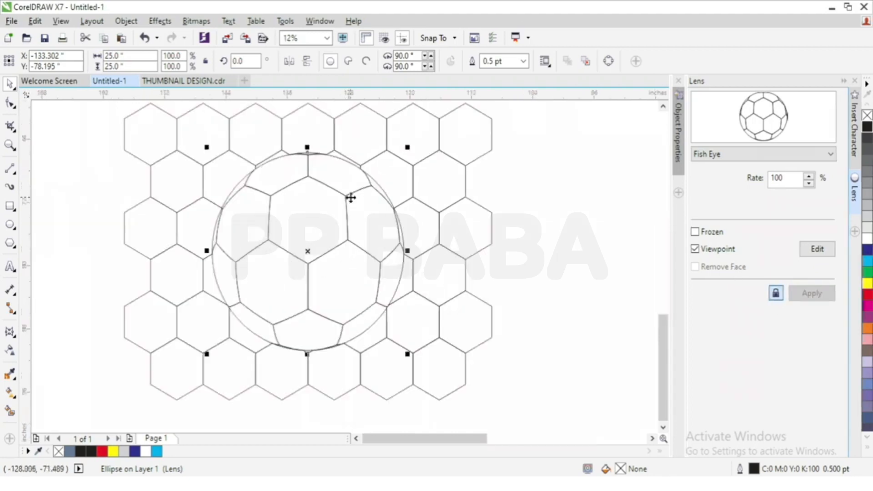
Intersect the lens circle with the honeycomb group and move the resulting round piece to the left of the pattern.
left_click(370, 139, "shift")
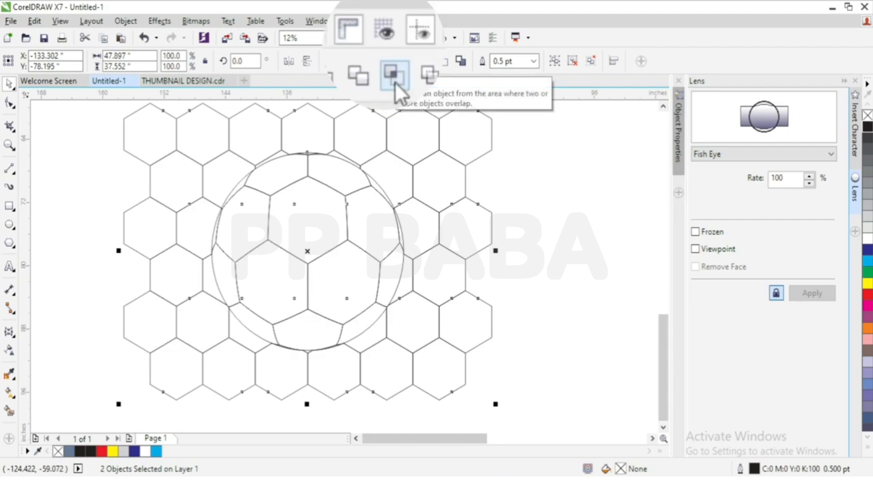
left_click(389, 62)
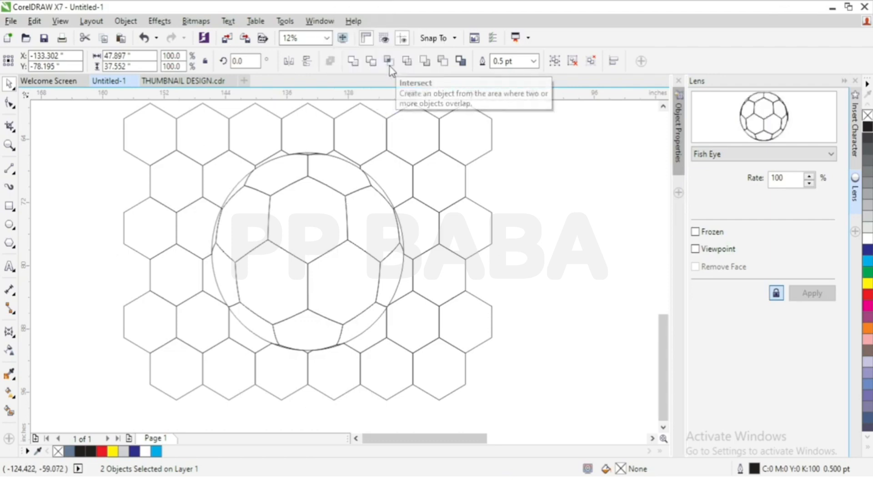
scroll(421, 149, "down", 1)
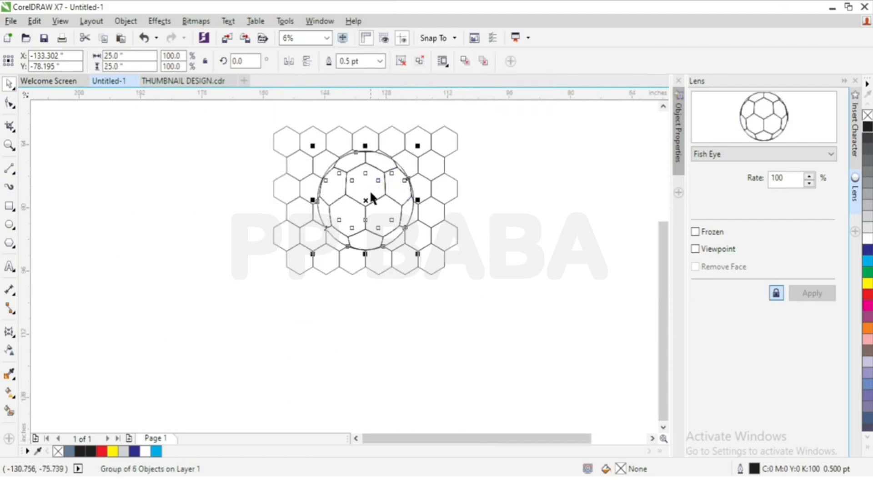
left_click_drag(366, 201, 189, 221)
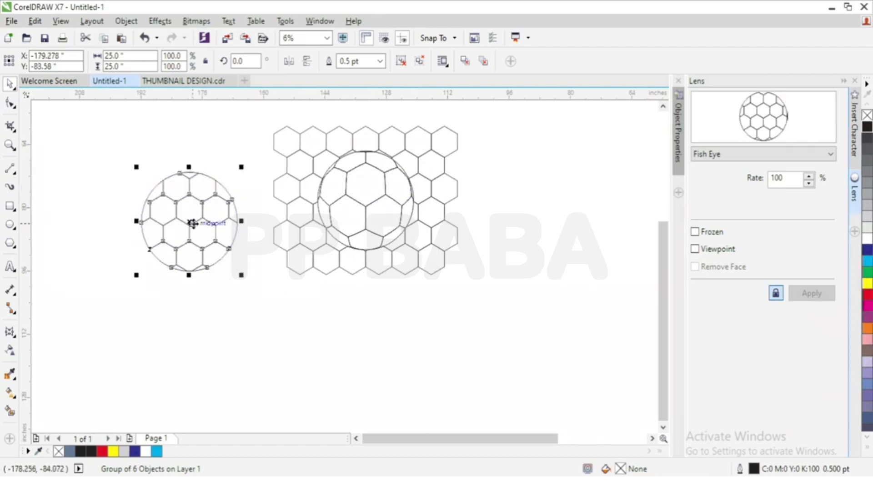
Turn off the circle lens's Viewpoint option and move the circle off the honeycomb to the empty area below it.
left_click(322, 212)
scroll(402, 161, "up", 1)
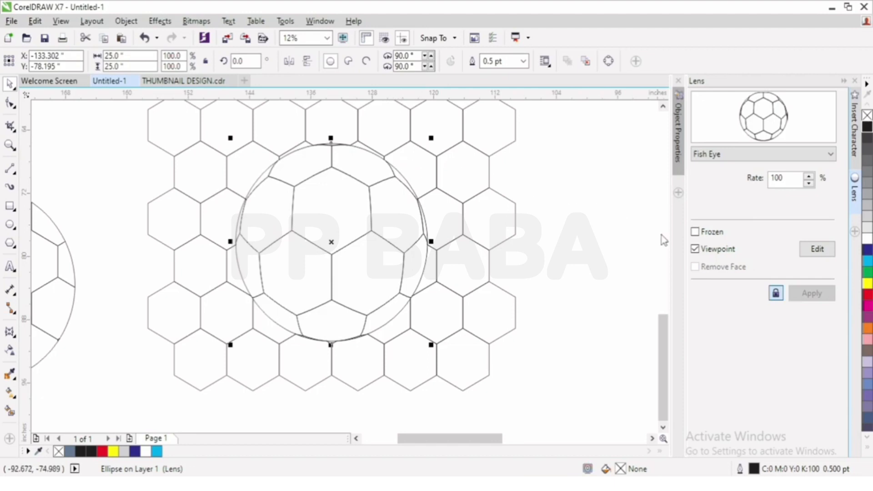
left_click(710, 253)
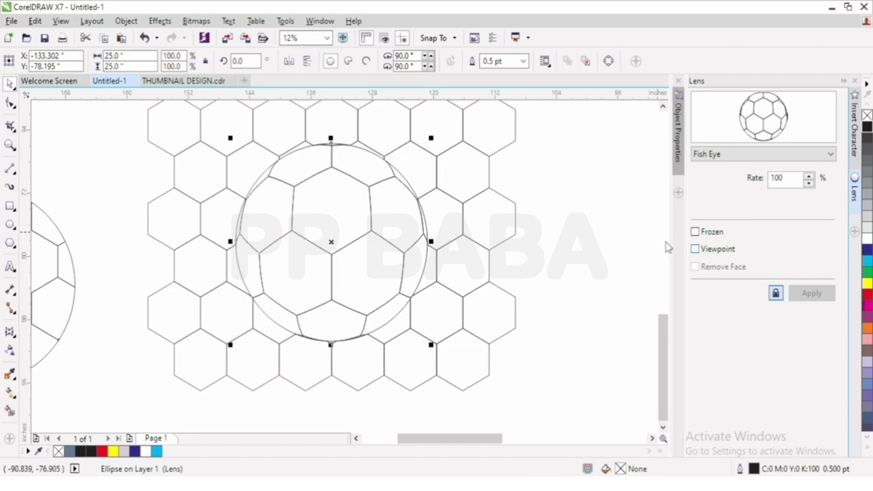
scroll(482, 196, "down", 1)
left_click_drag(427, 226, 332, 349)
left_click(448, 337)
scroll(445, 218, "down", 1)
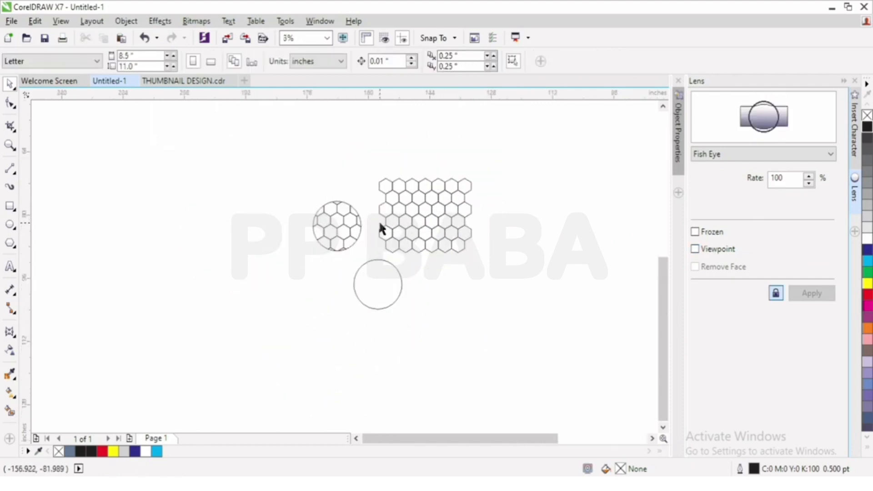
Delete the original rectangular honeycomb group.
scroll(381, 229, "up", 1)
left_click_drag(368, 123, 598, 298)
key("Delete")
Move the round honeycomb piece slightly down and left, and ungroup it.
left_click(323, 248)
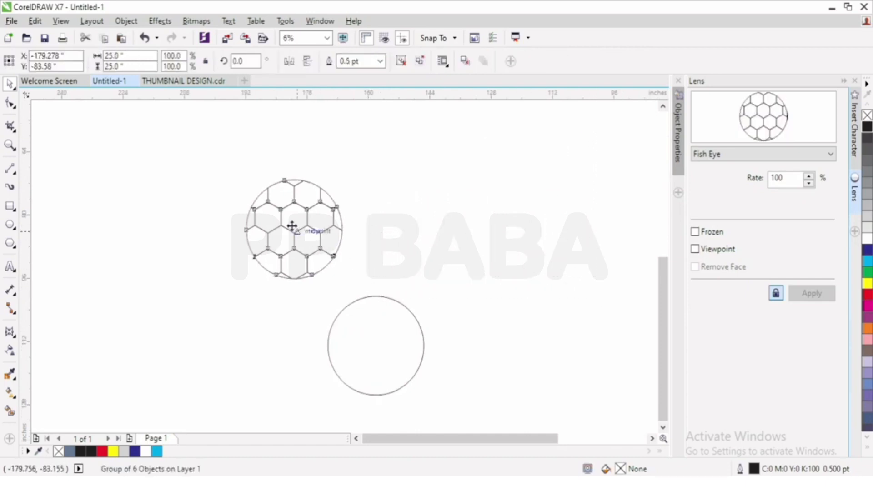
left_click_drag(293, 229, 253, 268)
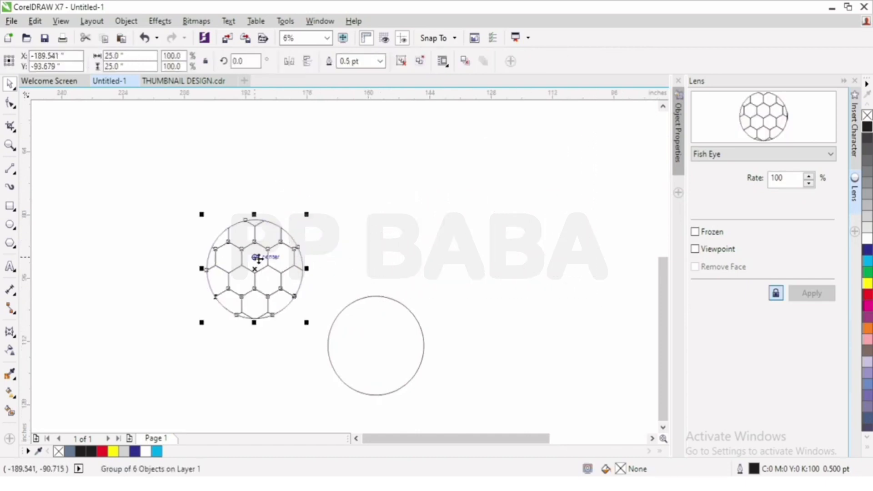
left_click(401, 61)
scroll(208, 286, "up", 1)
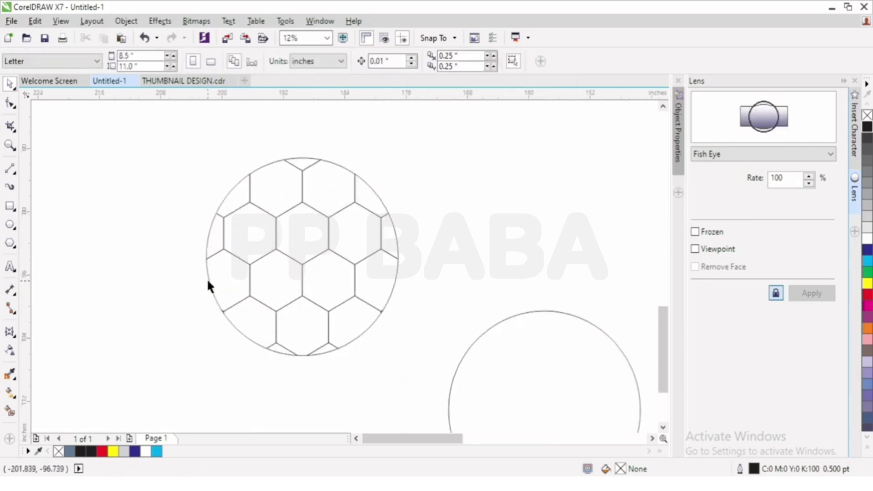
Fill the middle hexagon in the round piece's second row with blue (C100 M100 Y0 K0).
left_click(320, 233)
scroll(239, 216, "up", 1)
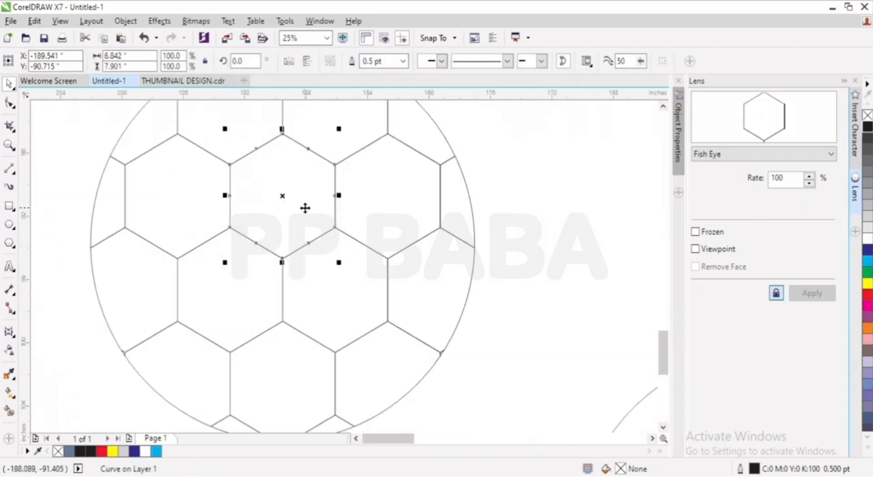
scroll(305, 207, "down", 1)
left_click(868, 249)
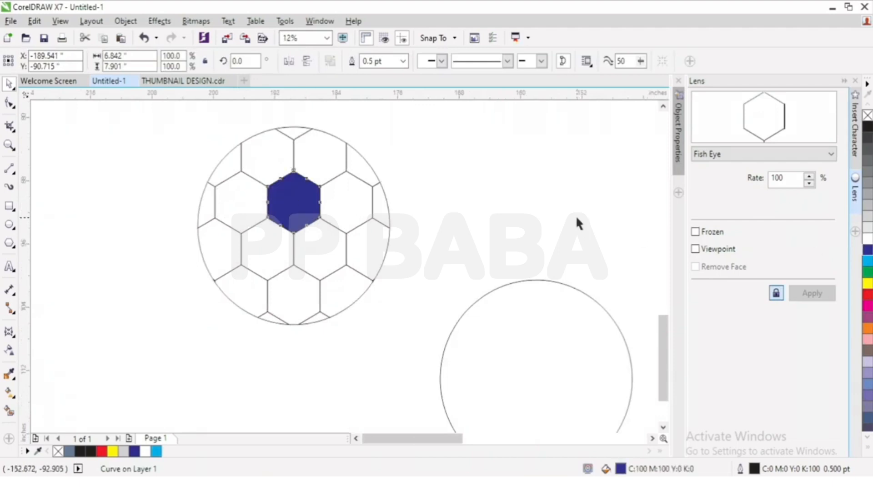
Try filling the outer left and right pieces of the ball's fourth row with blue (C100 M100 Y0 K0).
scroll(302, 233, "up", 1)
left_click(208, 340)
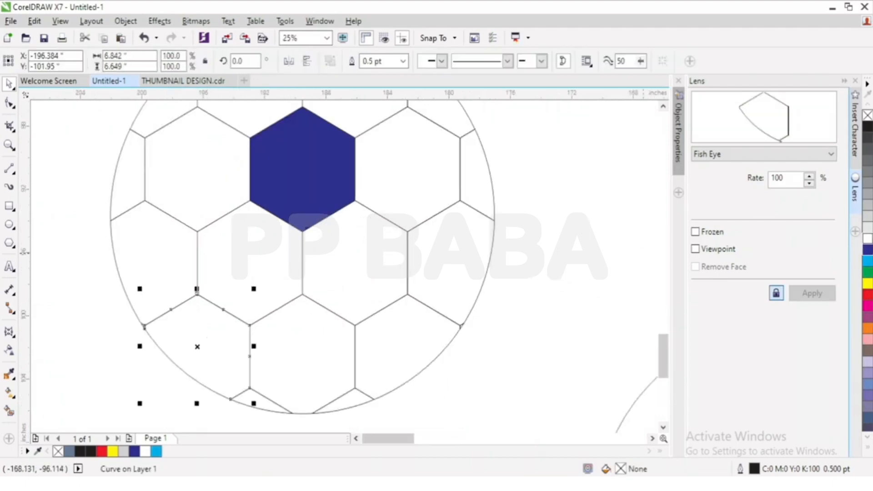
left_click(867, 249)
scroll(571, 236, "down", 1)
left_click(579, 254)
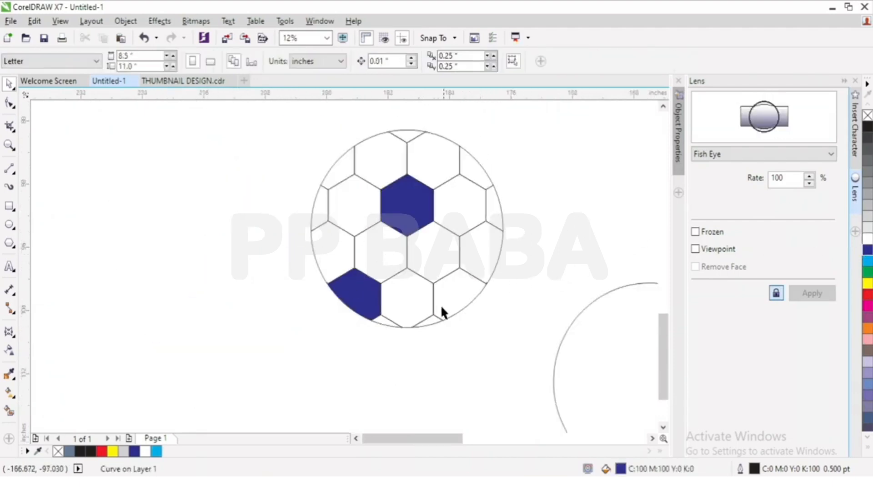
left_click(440, 304)
key("ctrl+r")
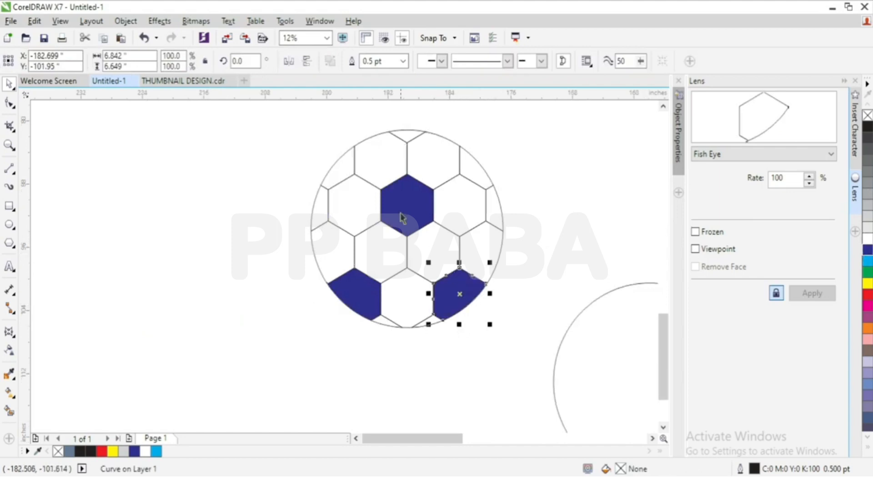
Repeat the blue fill on the ball's top, upper-left, upper-right, outer third-row and bottom-middle pieces.
left_click(346, 172)
key("ctrl+r")
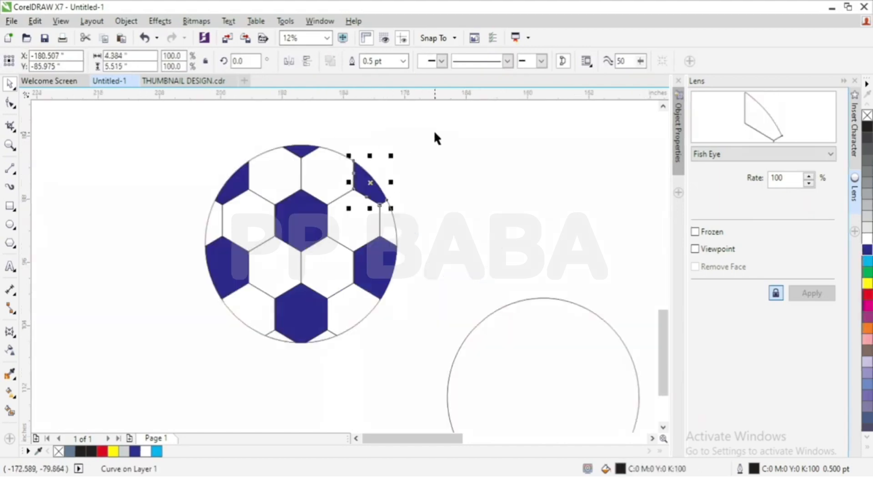
Select all pieces of the round ball and set their outline width to 4.0 pt.
left_click_drag(434, 132, 135, 352)
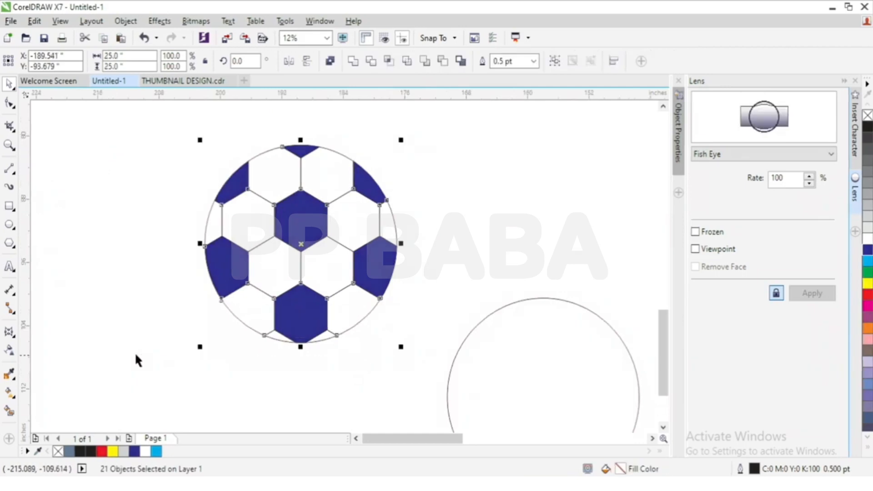
scroll(187, 290, "down", 2)
key("F12")
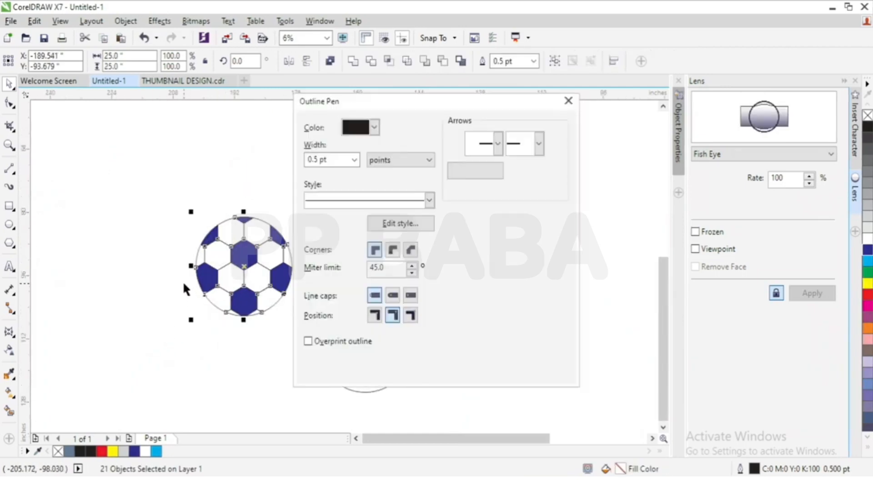
left_click(354, 159)
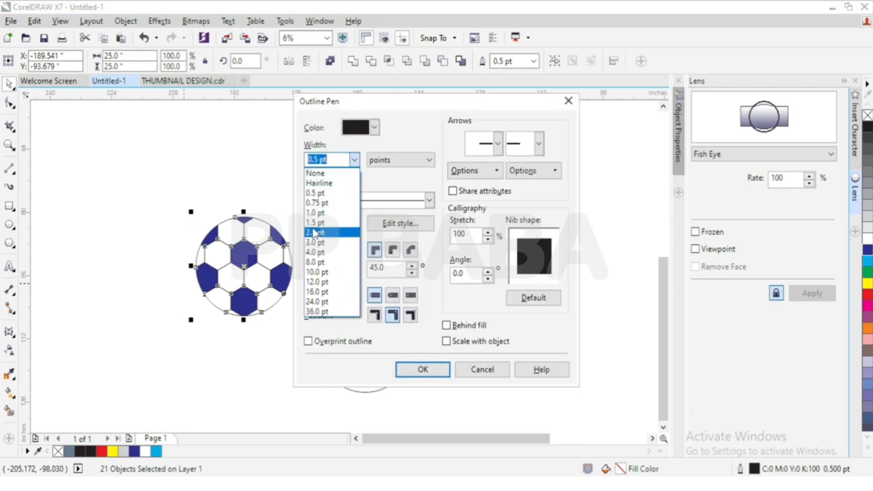
left_click(321, 253)
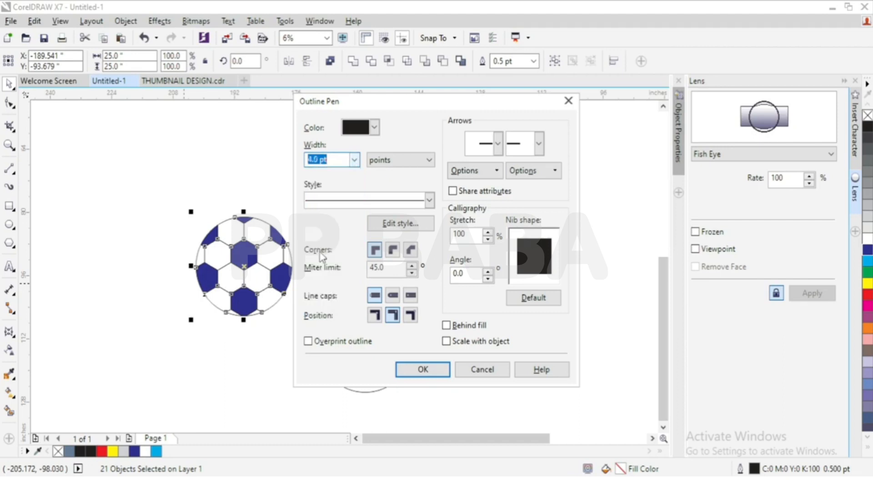
left_click(424, 367)
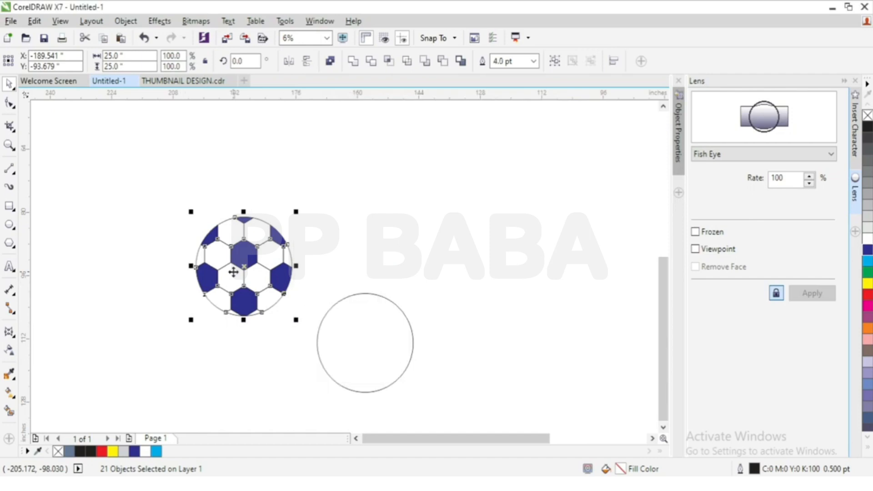
scroll(231, 273, "up", 3)
scroll(257, 237, "down", 1)
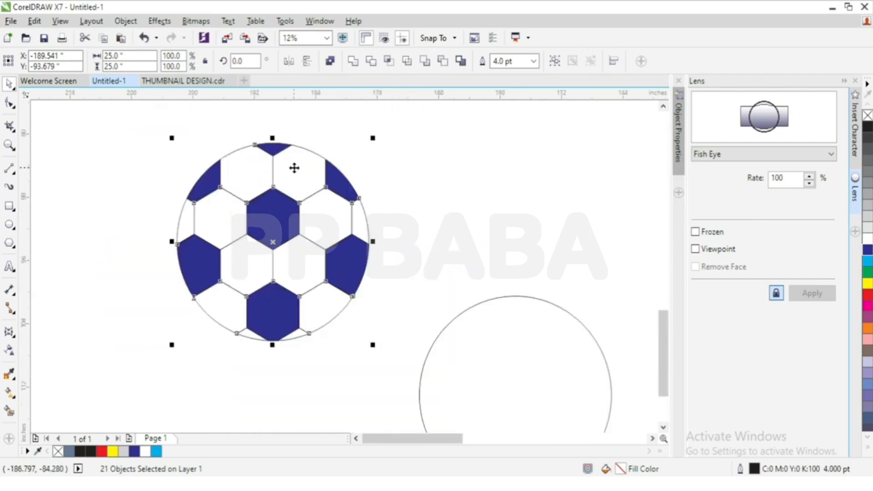
Increase the outline width of the selected ball pieces to 8.0 pt.
left_click(534, 61)
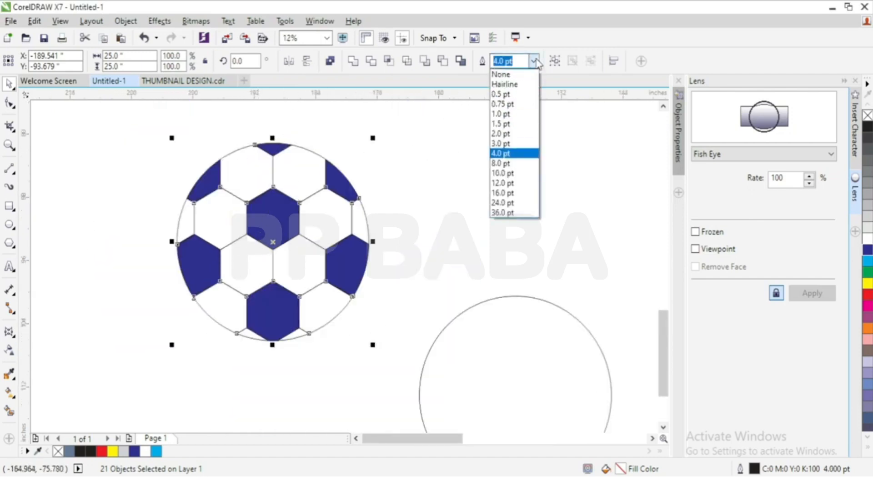
left_click(504, 162)
left_click(502, 160)
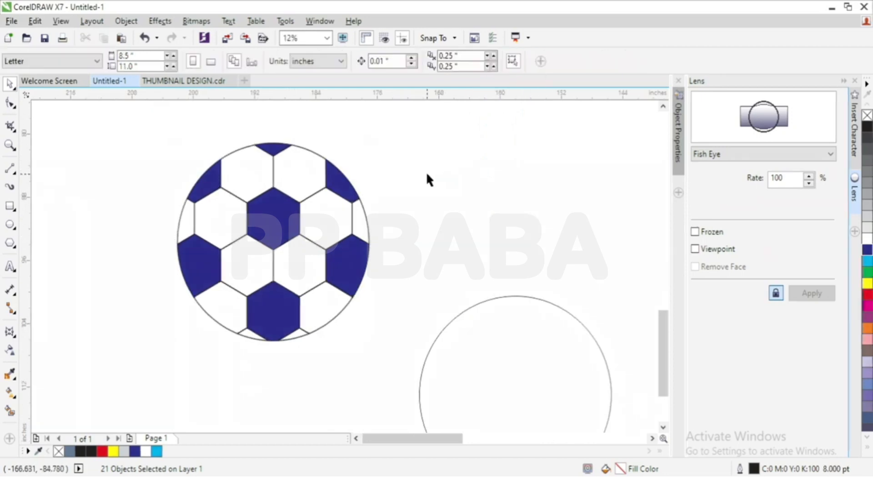
Select all the ball pieces again and group them into one object.
left_click_drag(444, 133, 94, 355)
key("ctrl+g")
scroll(178, 258, "down", 1)
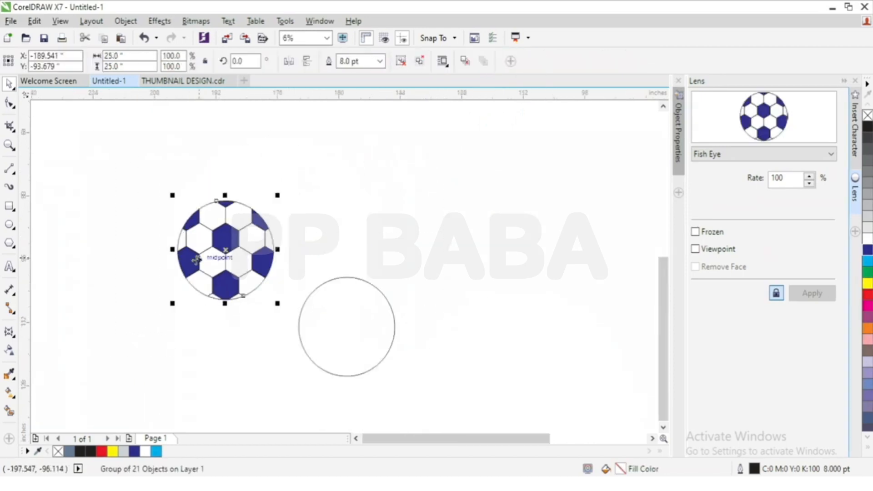
scroll(201, 263, "up", 1)
scroll(290, 215, "down", 1)
scroll(268, 227, "up", 1)
scroll(369, 196, "down", 1)
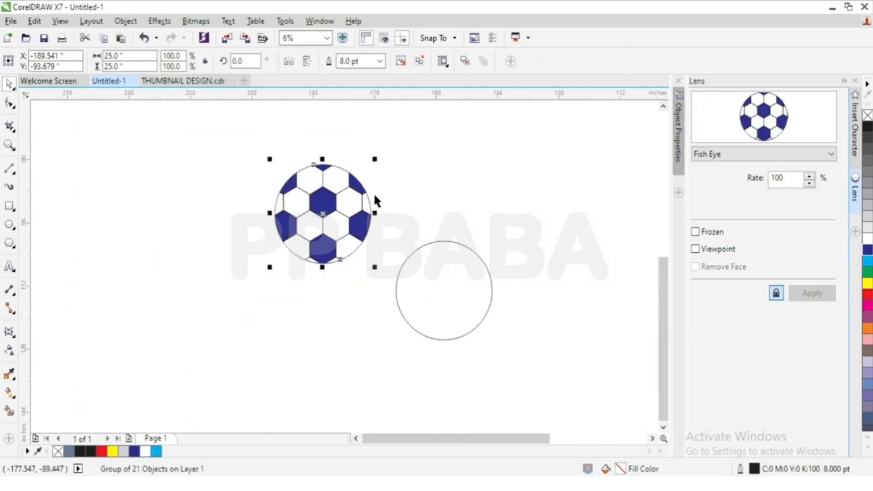
Align the Fish Eye circle with the grouped ball so that it lies exactly centred over it.
left_click(844, 82)
left_click(477, 297)
scroll(461, 243, "up", 1)
scroll(461, 241, "down", 1)
scroll(446, 220, "up", 1)
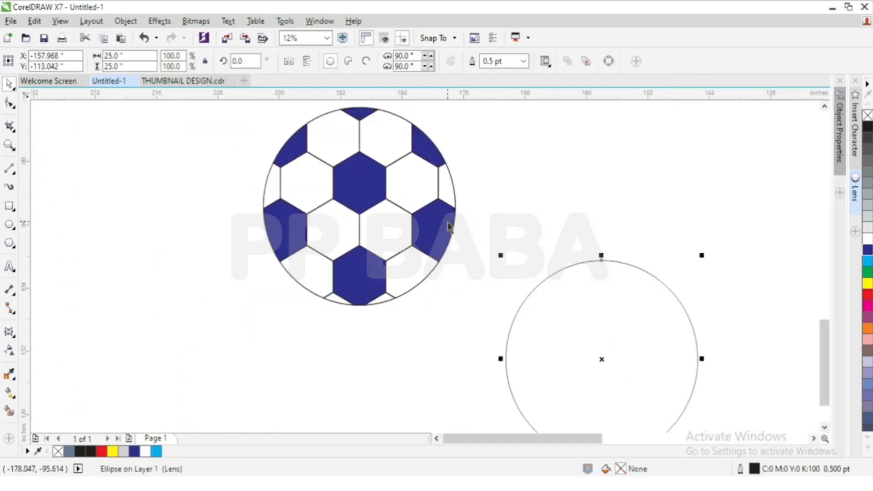
left_click(352, 184, "shift")
key("e")
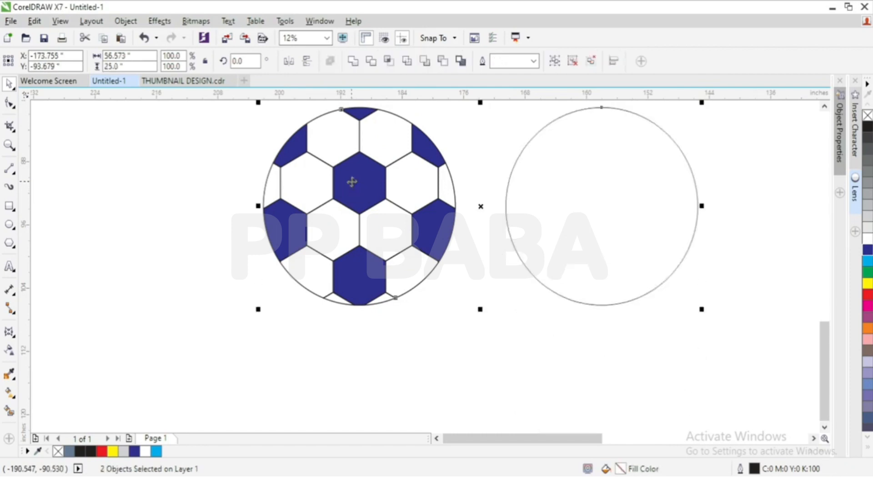
key("c")
left_click(544, 228)
scroll(320, 232, "down", 1)
left_click_drag(482, 160, 352, 244)
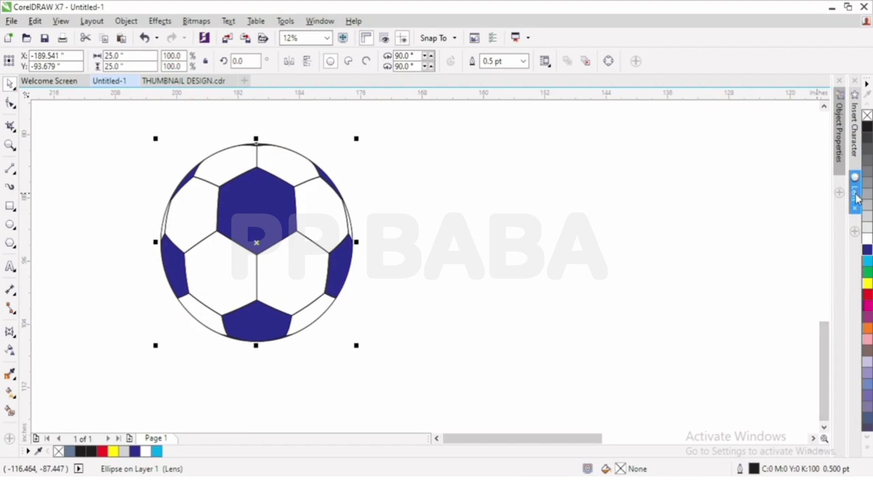
Set the Fish Eye lens rate of the circle over the ball to 70%.
left_click(856, 197)
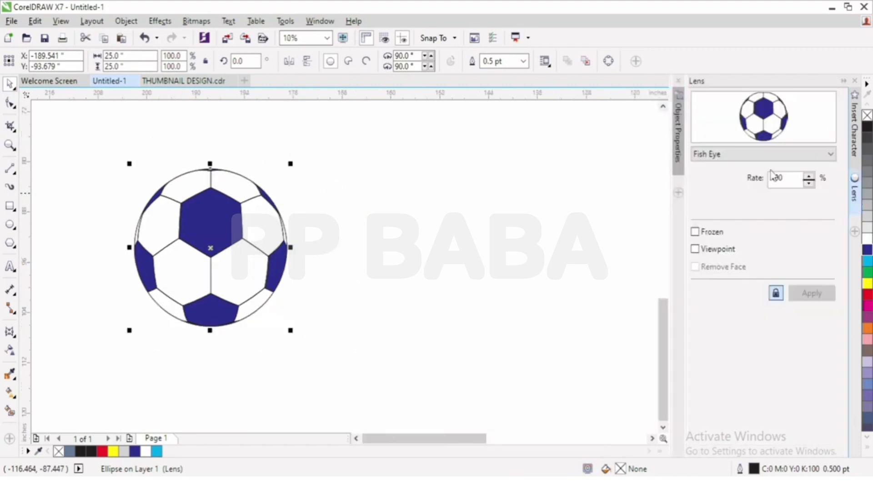
double_click(787, 177)
type("70")
key("Return")
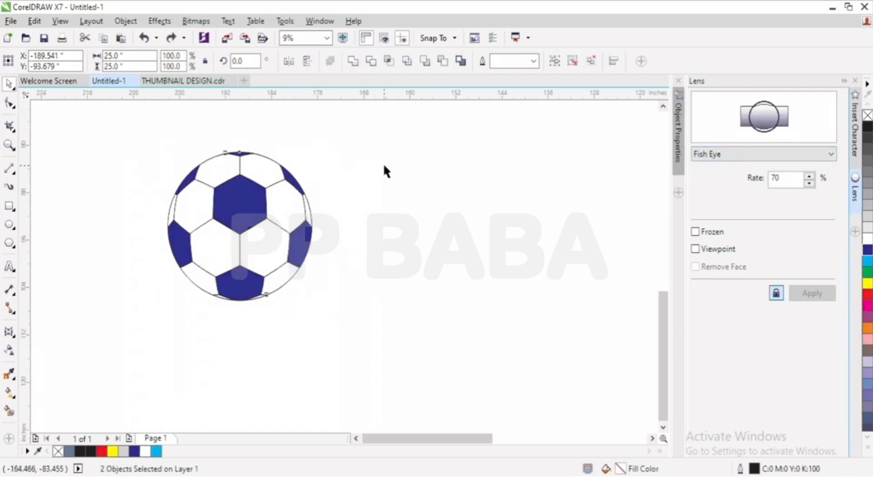
left_click(383, 165)
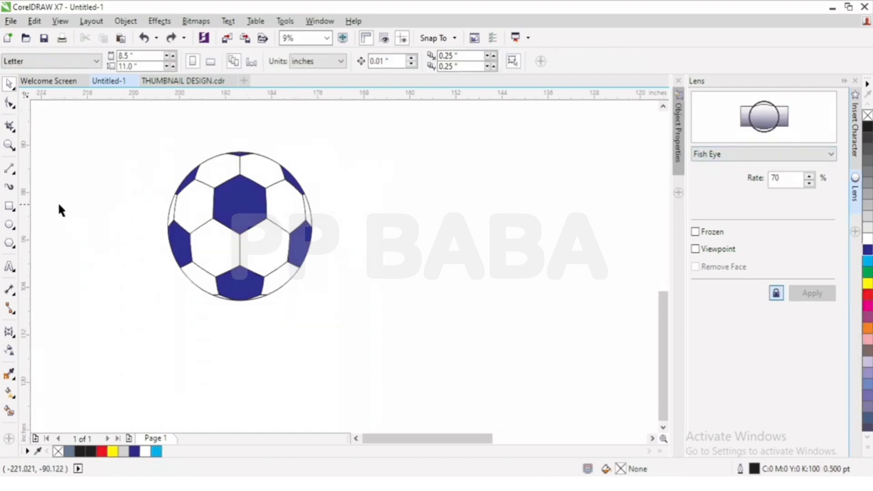
Draw a flat ellipse about 25 by 1.67 inches below the ball, fill it with 20% black and remove its outline.
left_click(9, 224)
left_click_drag(177, 310, 313, 321)
scroll(250, 318, "up", 3)
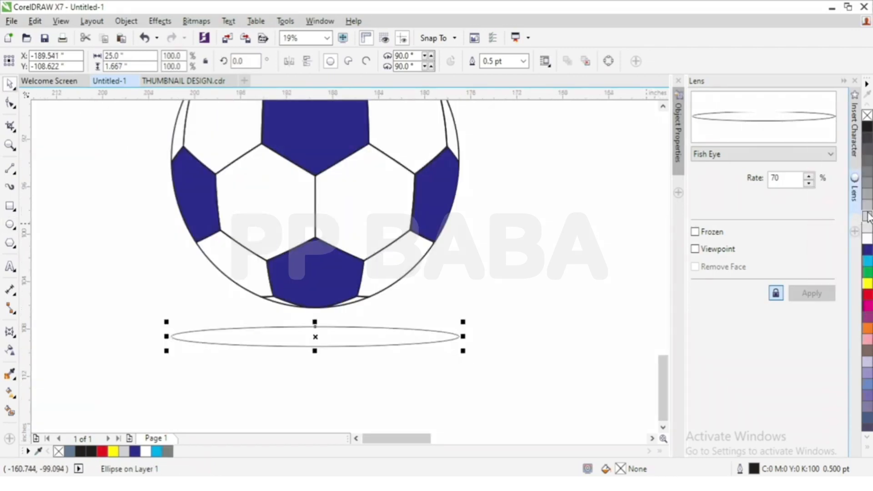
left_click(867, 217)
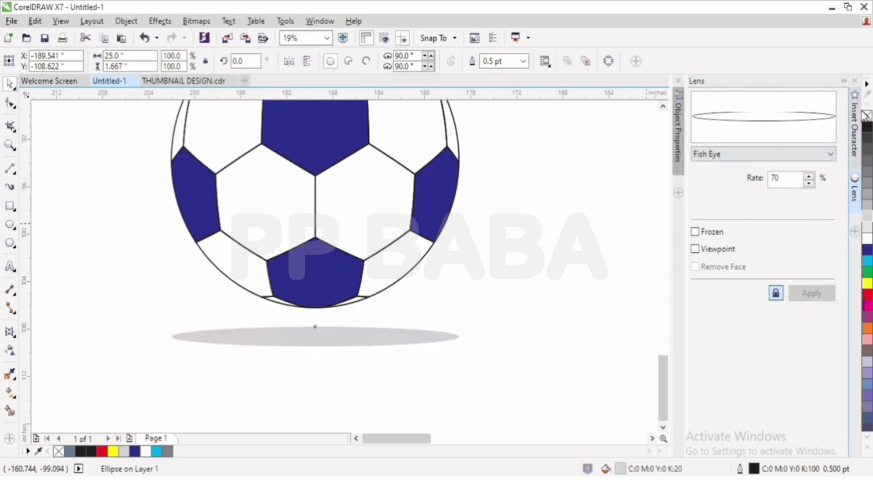
right_click(866, 115)
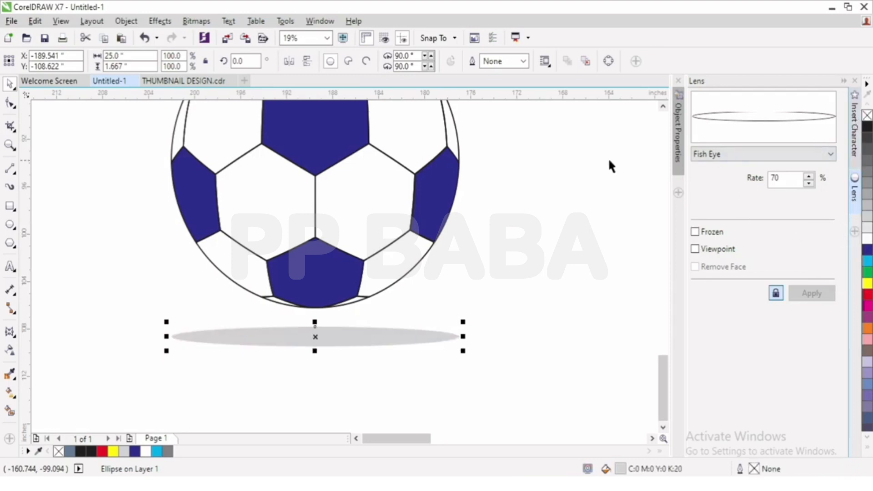
Convert the grey ellipse to a 300 dpi CMYK Color (32-bit) bitmap with anti-aliasing and a transparent background.
left_click(194, 21)
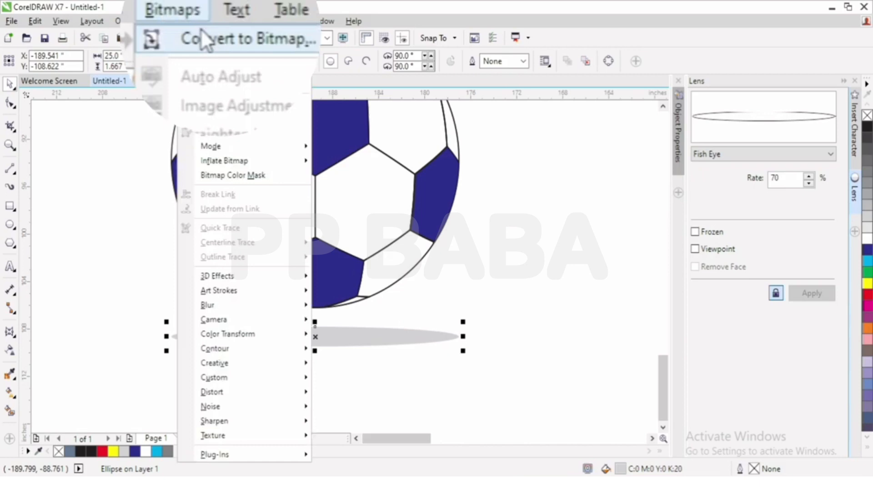
left_click(216, 36)
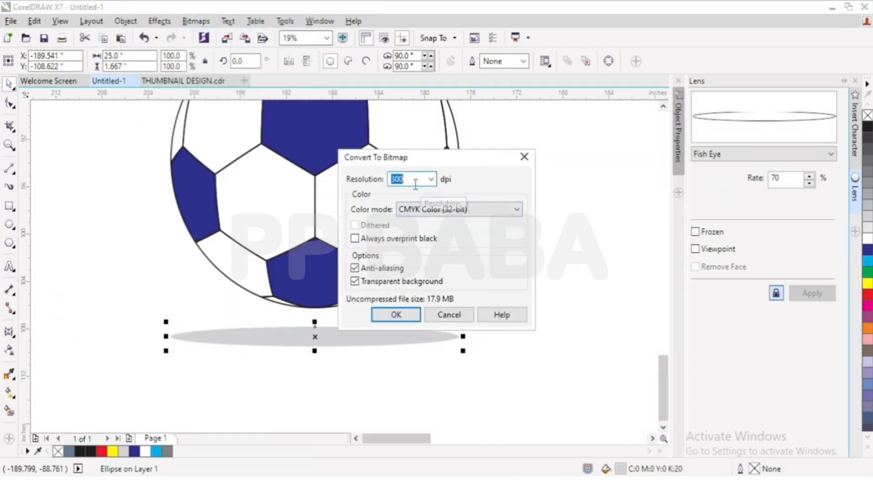
left_click(396, 315)
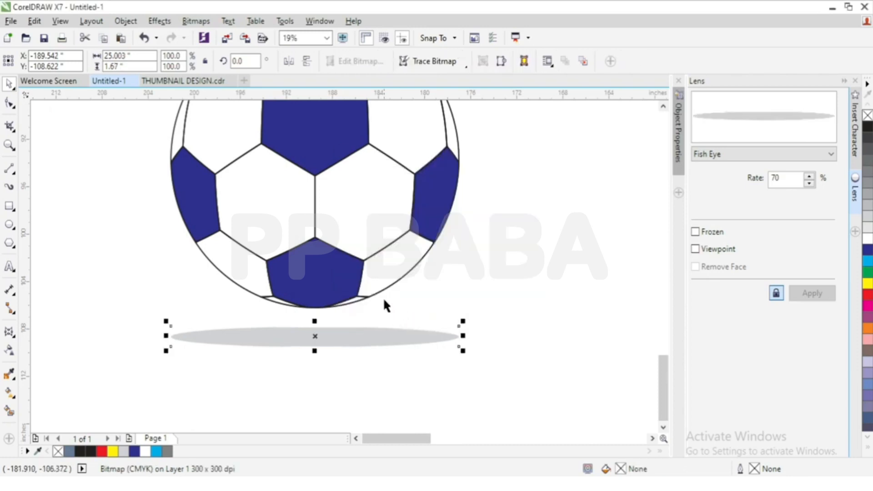
Apply a Gaussian Blur with a radius of 75 pixels to the grey ellipse bitmap.
left_click(201, 23)
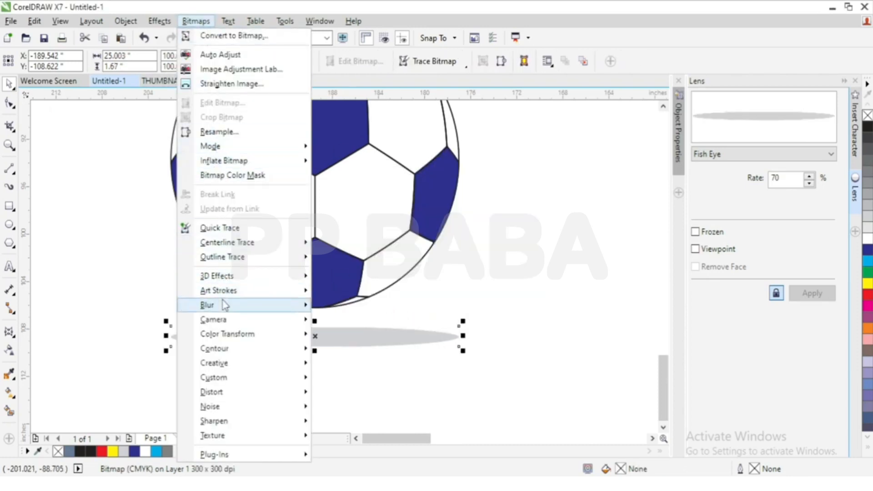
mouse_move(231, 306)
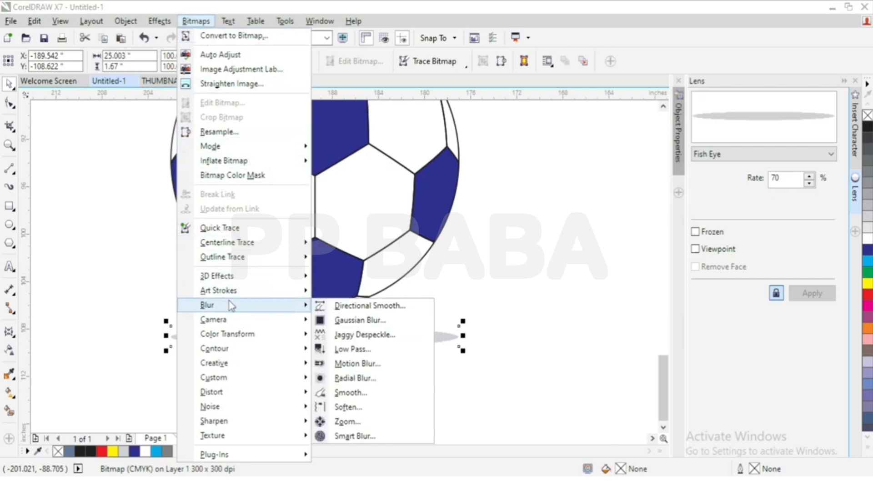
left_click(356, 320)
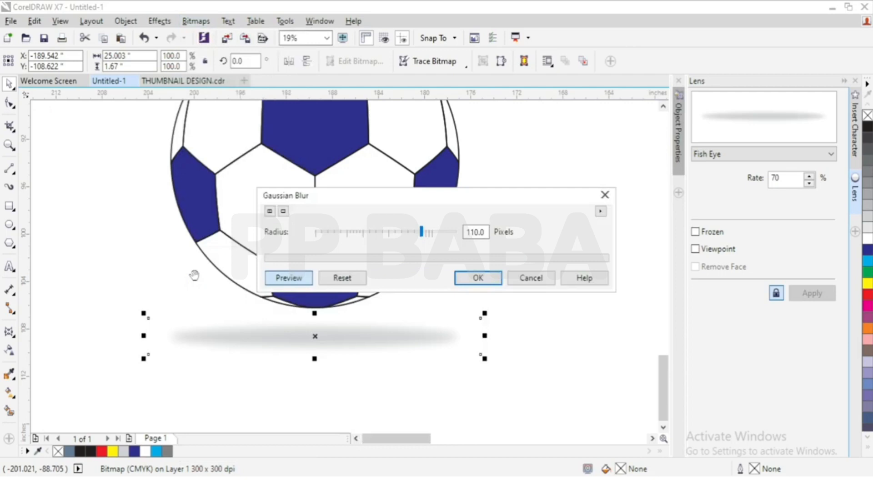
left_click_drag(417, 237, 395, 238)
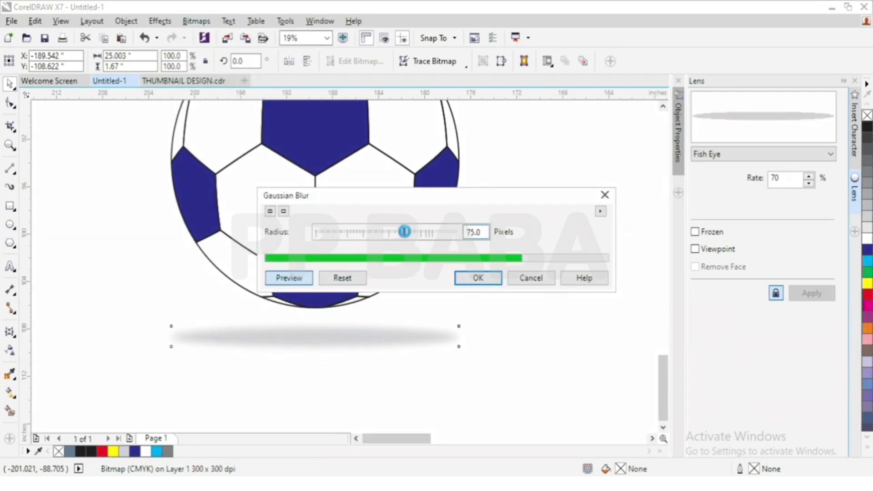
left_click(477, 277)
left_click(471, 282)
Move the blurred shadow up toward the ball and scale it to about 75.4%, roughly 20.26 inches wide.
left_click(326, 344)
scroll(325, 344, "up", 3)
left_click_drag(345, 337, 347, 323)
scroll(347, 323, "down", 3)
left_click_drag(484, 343, 446, 339)
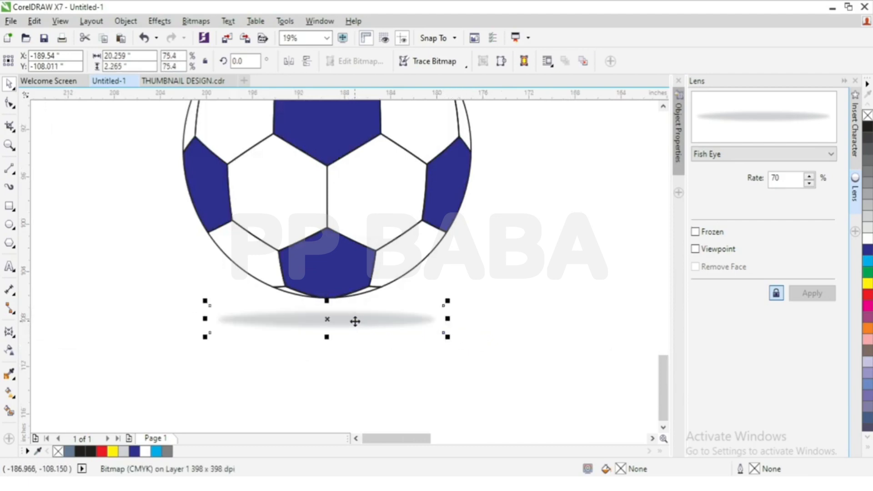
Move the shadow slightly further up, centred just beneath the ball's lower edge.
scroll(355, 321, "up", 2)
left_click_drag(356, 315, 357, 304)
left_click(315, 242, "shift")
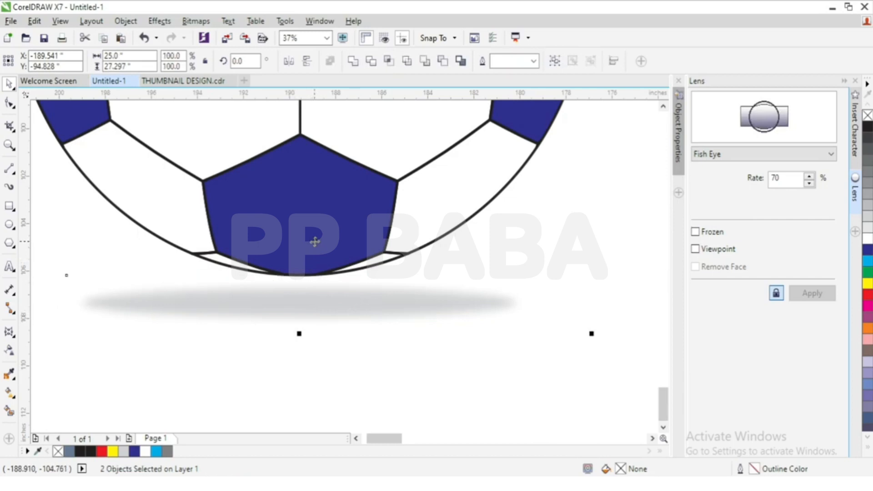
scroll(301, 260, "down", 2)
left_click(300, 324)
scroll(273, 249, "up", 1)
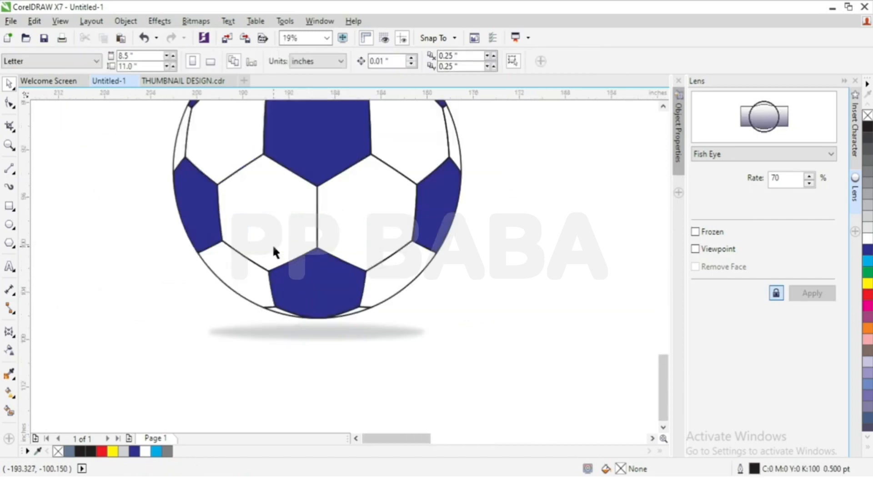
Draw a small flat ellipse about 7.39 by 0.78 inches in the empty area beside the ball's lower left.
left_click(315, 324)
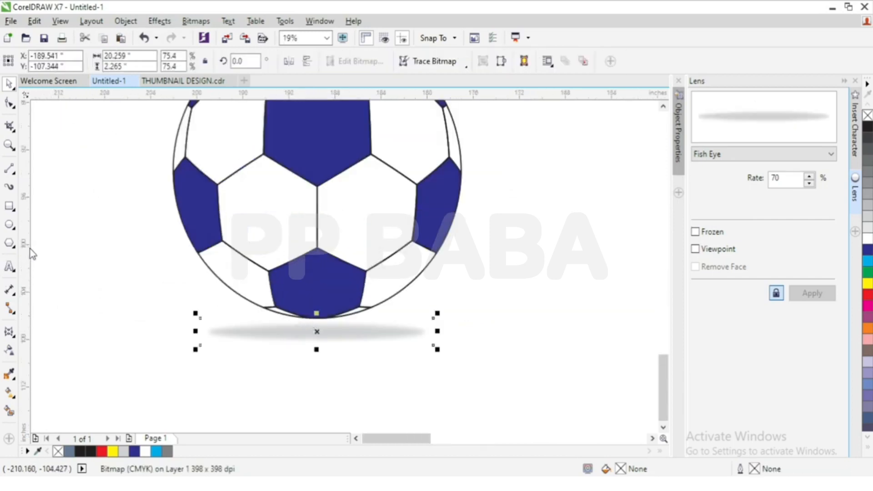
left_click(10, 225)
left_click_drag(91, 301, 177, 310)
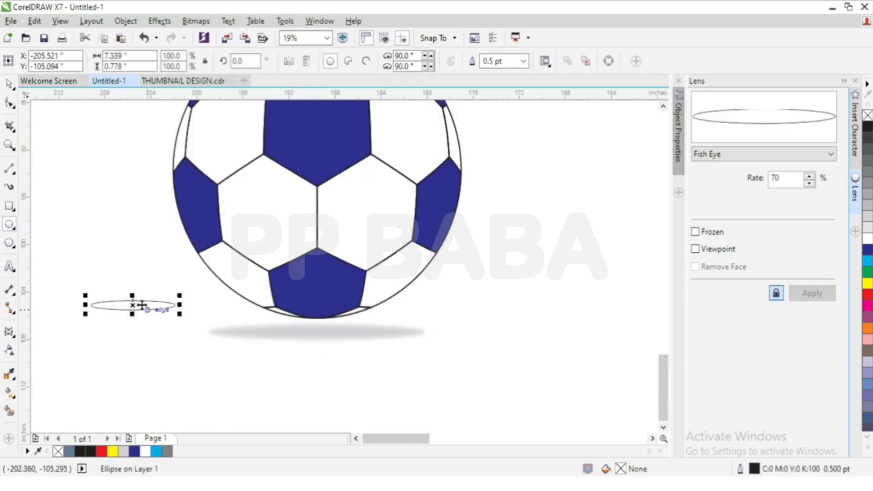
Fill the small flat ellipse with 60% black and remove its outline.
scroll(125, 304, "up", 2)
scroll(226, 350, "down", 2)
scroll(205, 345, "up", 1)
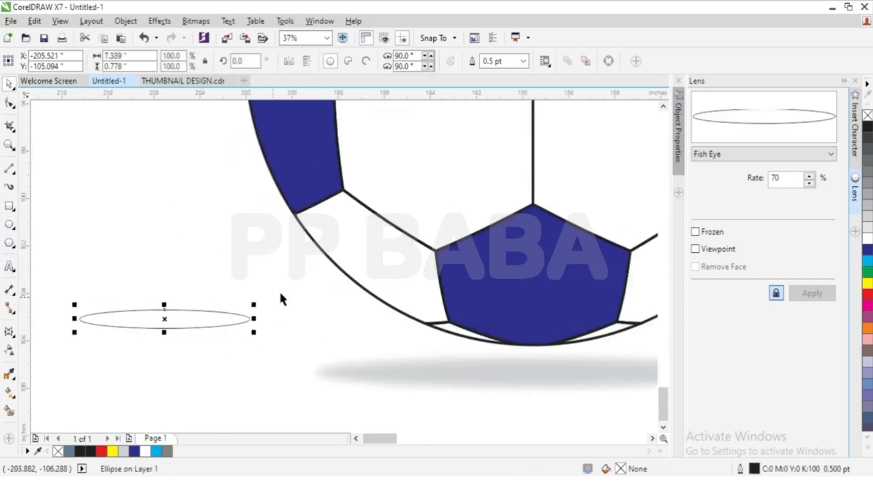
left_click(868, 183)
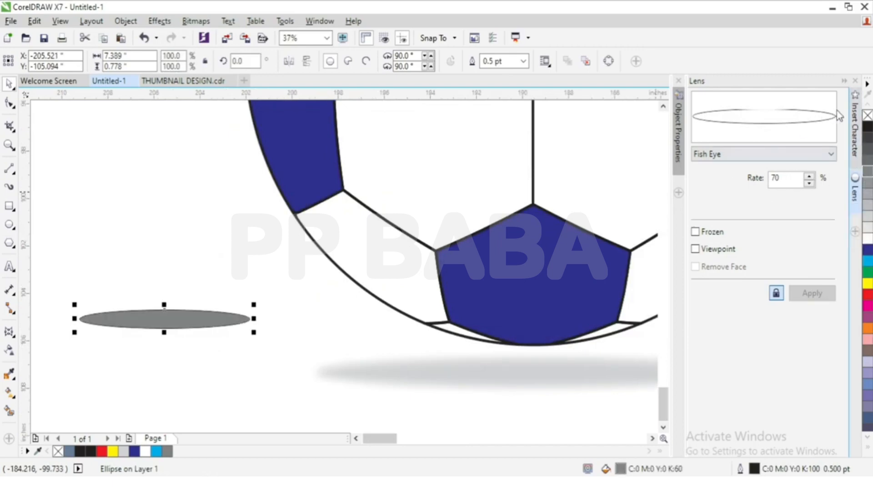
right_click(868, 115)
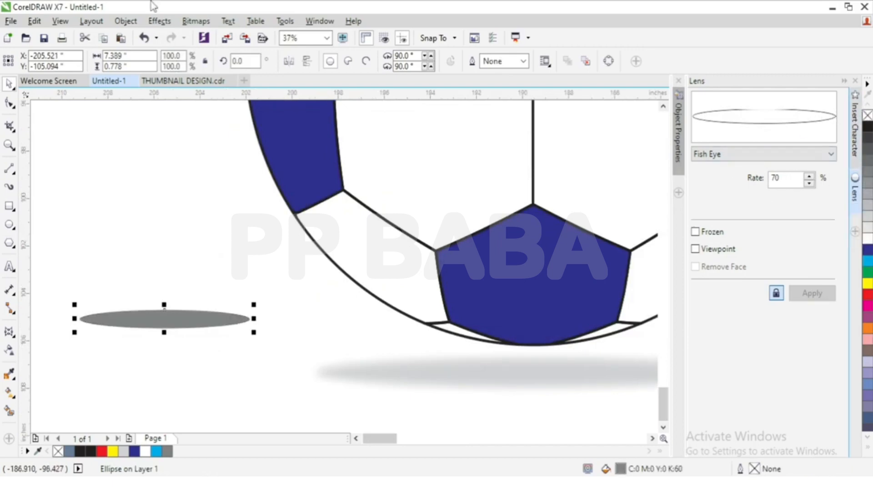
Convert the small grey ellipse to a 300 dpi CMYK bitmap with anti-aliasing and a transparent background.
left_click(195, 21)
left_click(213, 34)
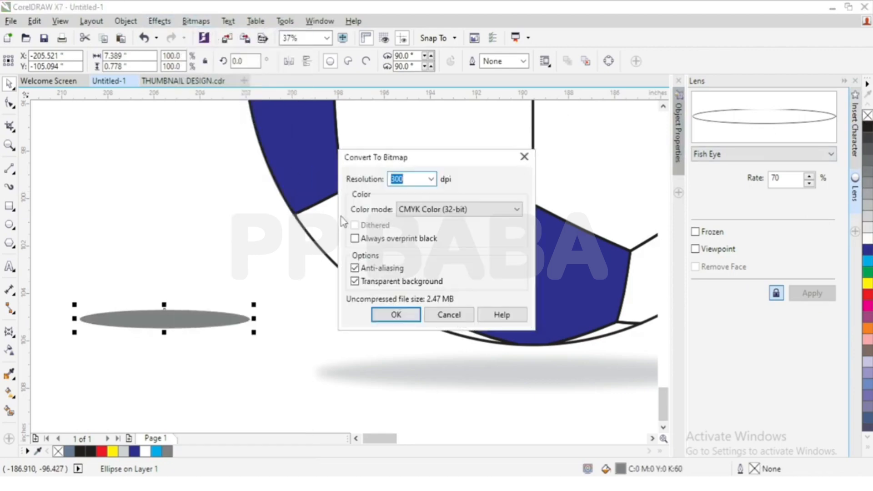
left_click(391, 314)
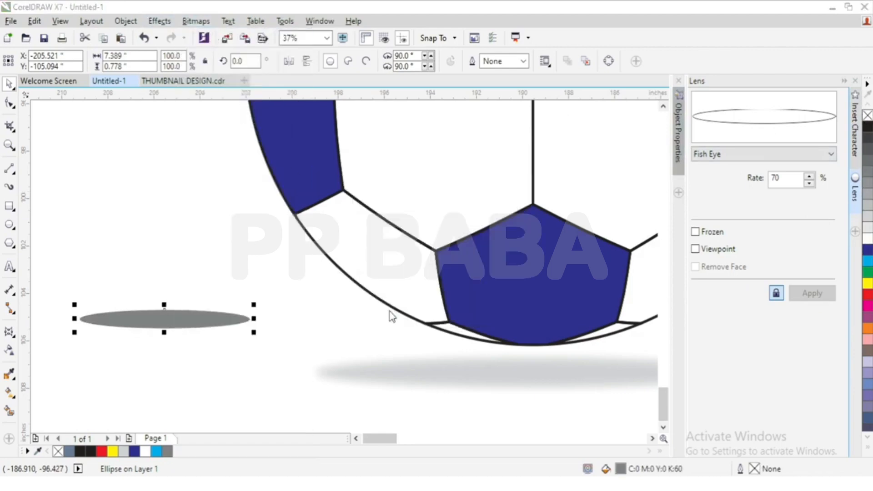
Apply a Gaussian Blur with a radius of 75 pixels to the small ellipse bitmap.
left_click(195, 22)
mouse_move(220, 308)
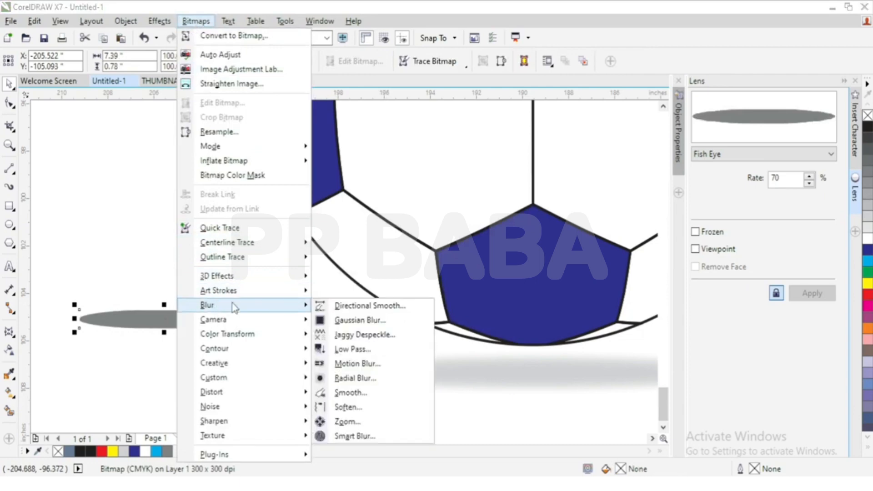
left_click(363, 321)
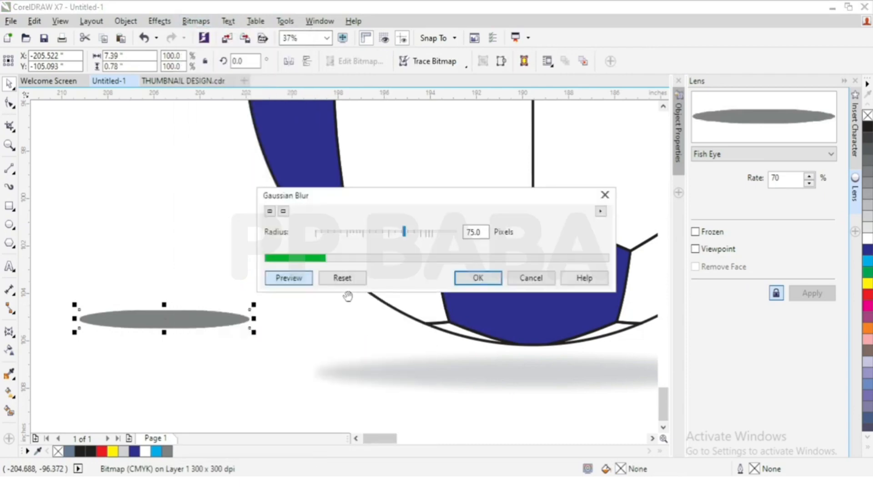
left_click(468, 278)
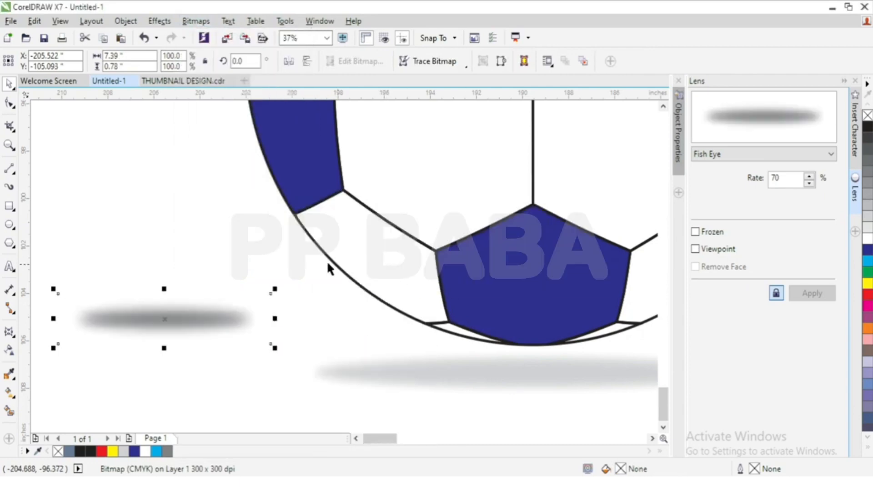
Align the small dark shadow's centre horizontally and vertically with the large pale shadow beneath the ball.
scroll(305, 315, "down", 2)
left_click(345, 319, "shift")
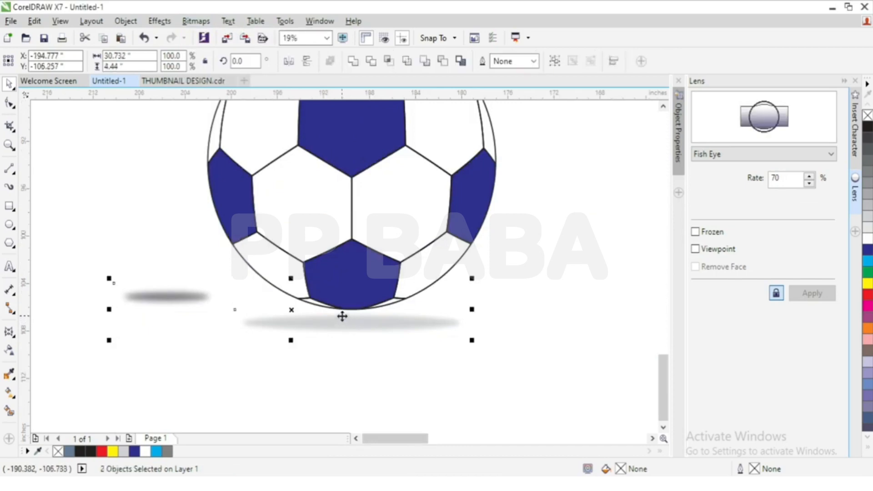
key("e")
key("c")
left_click(423, 375)
Move the small dark shadow slightly up within the large shadow, closer to the ball's lower edge.
scroll(354, 310, "up", 1)
left_click(355, 341)
scroll(337, 338, "up", 1)
left_click_drag(359, 325, 364, 315)
scroll(324, 327, "down", 1)
left_click(385, 356)
scroll(363, 327, "up", 1)
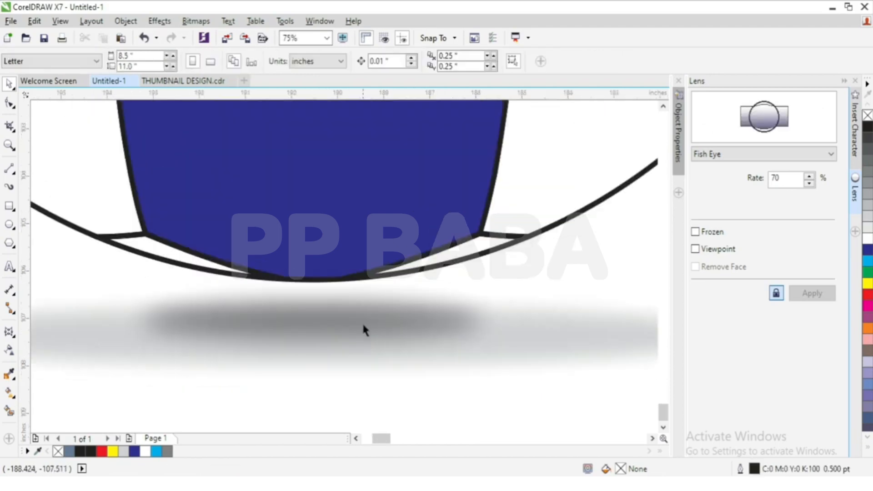
Enlarge the small dark shadow proportionally about its centre to about 116.1%, roughly 10.73 inches wide.
left_click(512, 376)
left_click_drag(529, 375, 567, 392)
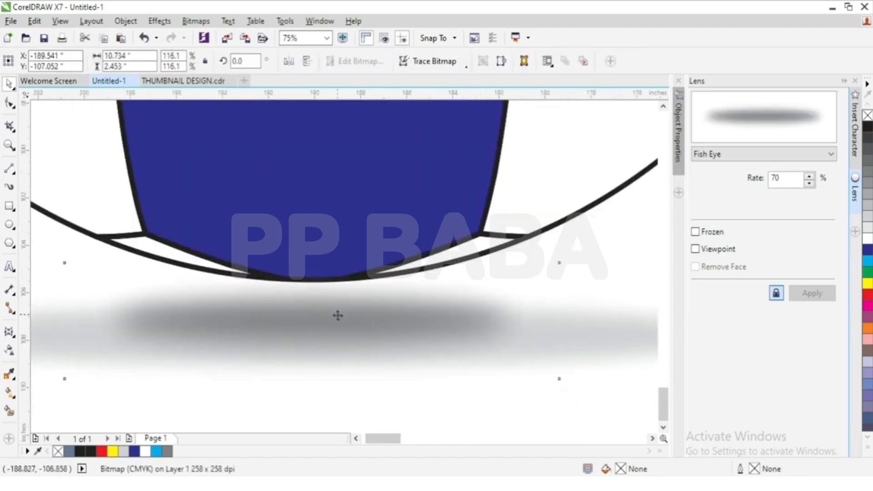
scroll(337, 314, "down", 1)
key("Escape")
scroll(271, 317, "down", 1)
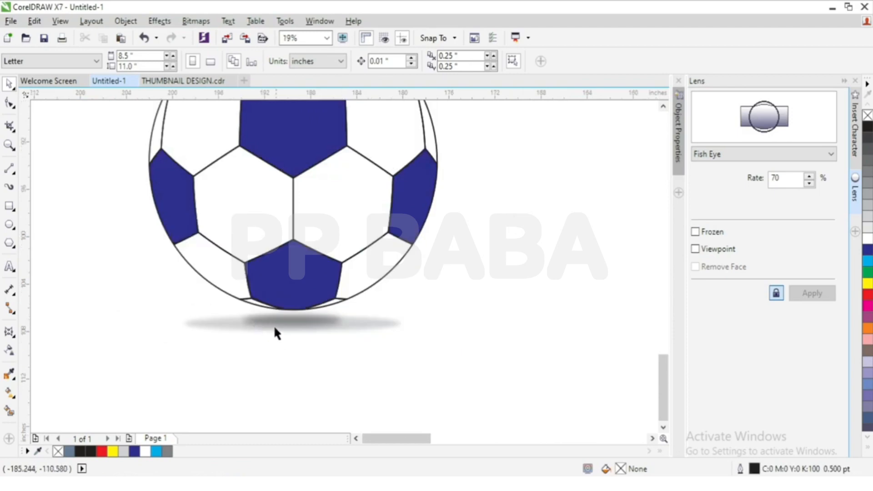
Select the whole ball with both shadows, fit the selection in view and show the finished football in full-screen preview.
scroll(274, 325, "down", 1)
left_click_drag(432, 179, 123, 372)
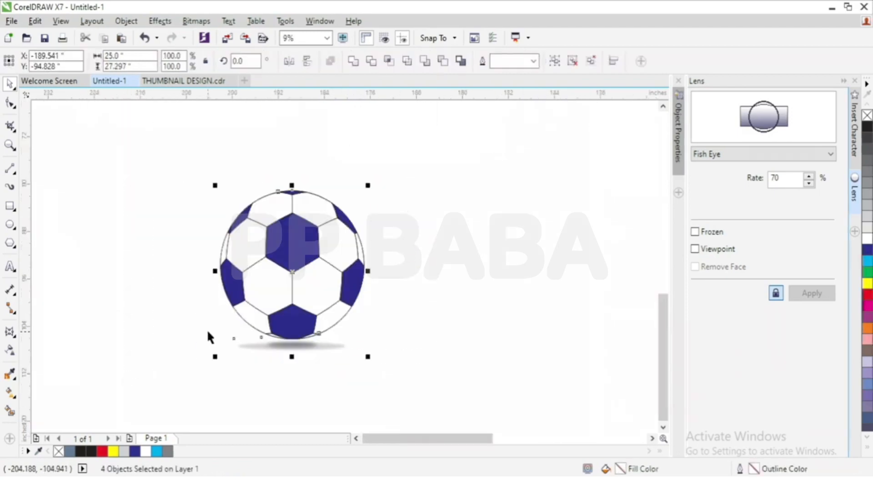
key("shift+F2")
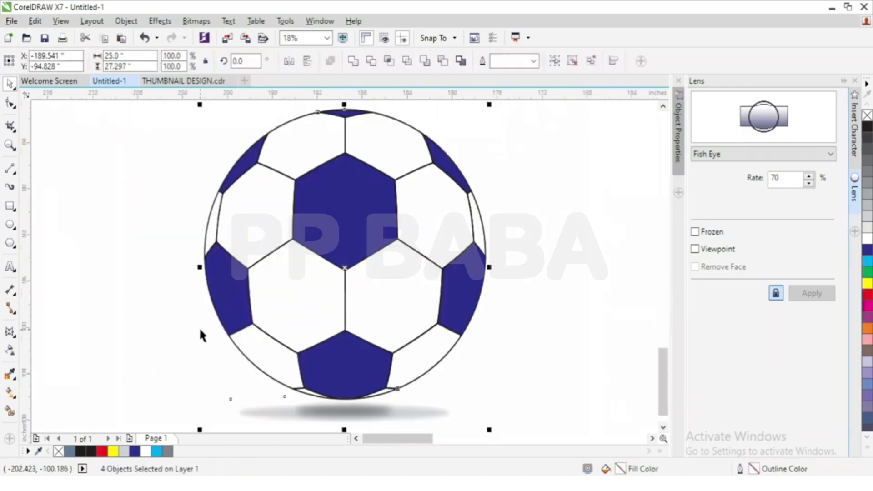
key("F9")
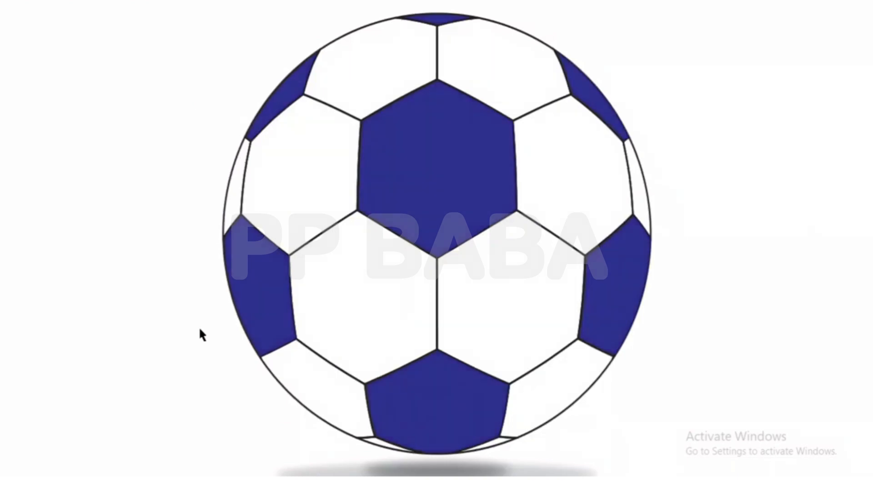